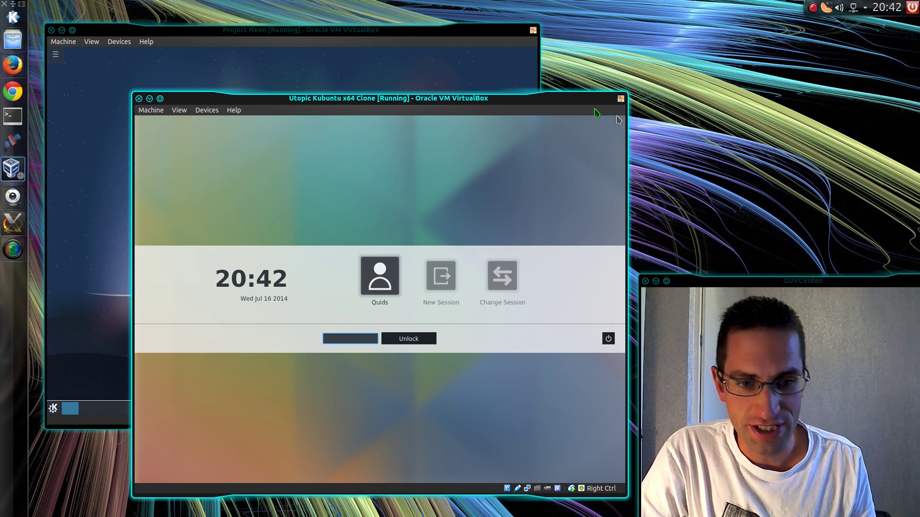
Switch between the Project Neon and Kubuntu VM windows, then unlock the Kubuntu session
{"action": "left_click", "coordinate": [364, 57]}
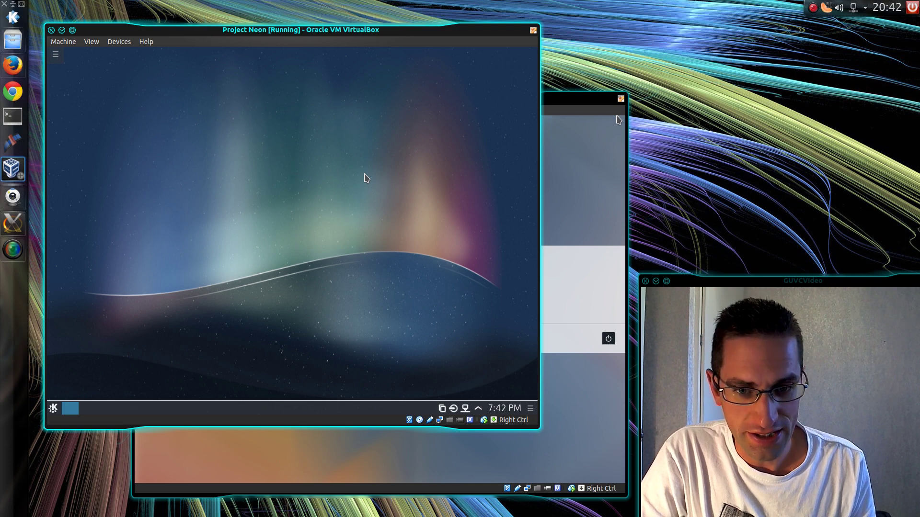
{"action": "left_click", "coordinate": [618, 120]}
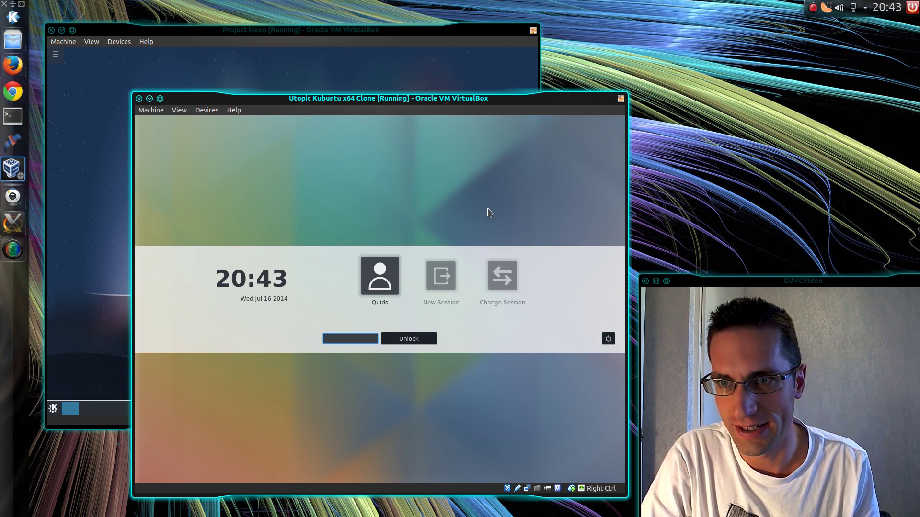
{"action": "left_click", "coordinate": [331, 82]}
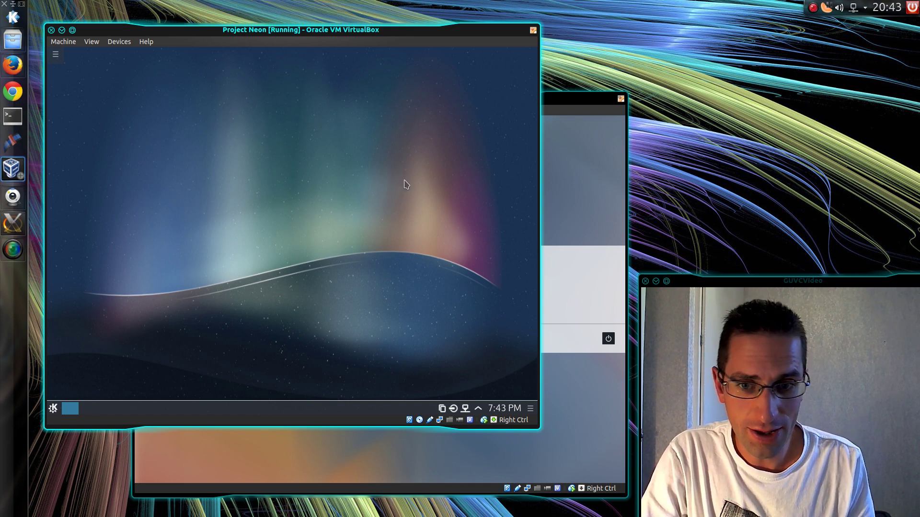
{"action": "left_click", "coordinate": [564, 164]}
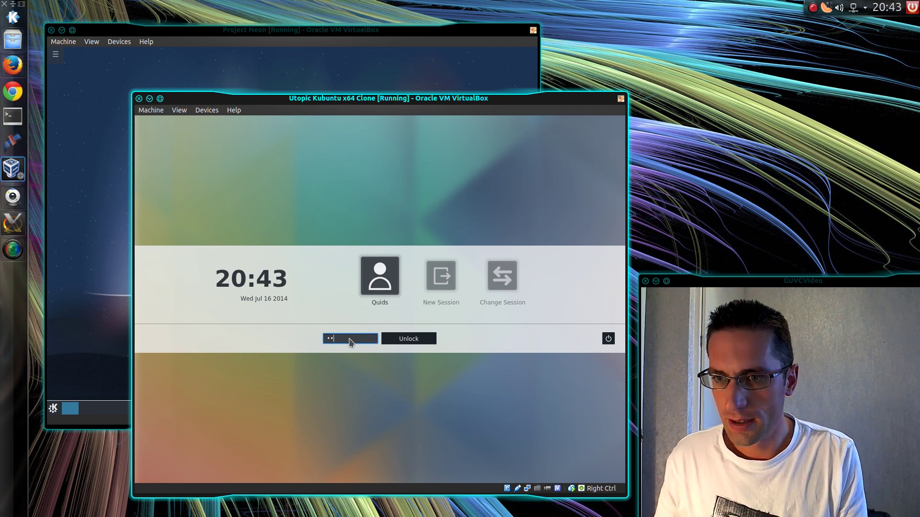
{"action": "key", "text": "Return"}
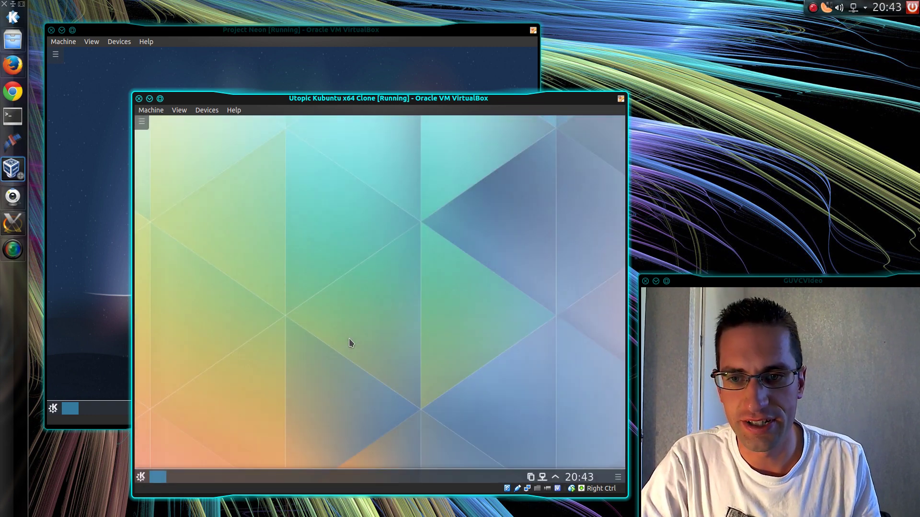
Browse the Kickoff launcher in Kubuntu and Project Neon, including the application categories
{"action": "left_click", "coordinate": [141, 476]}
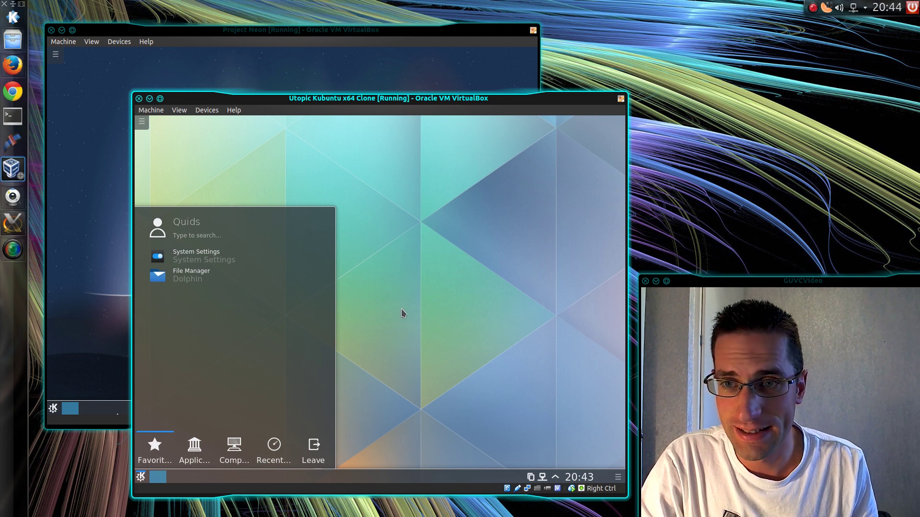
{"action": "left_click", "coordinate": [419, 69]}
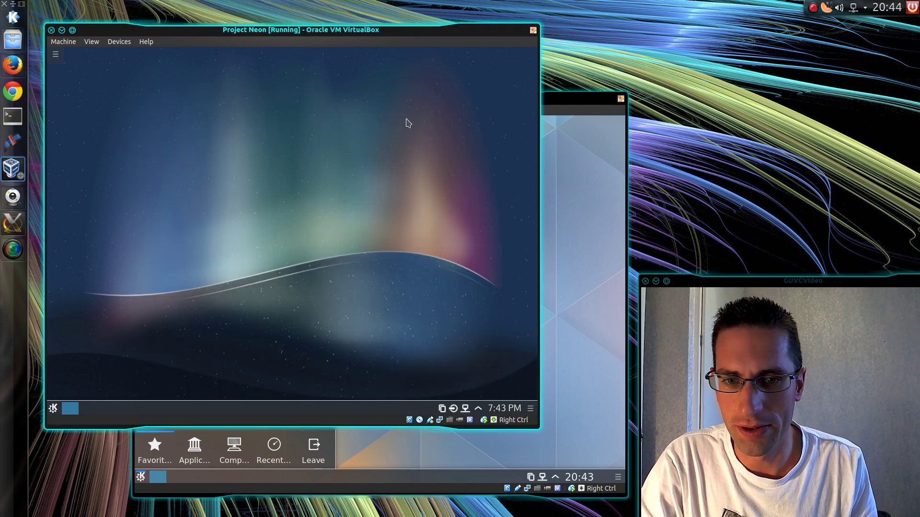
{"action": "left_click", "coordinate": [53, 409]}
{"action": "left_click", "coordinate": [114, 374]}
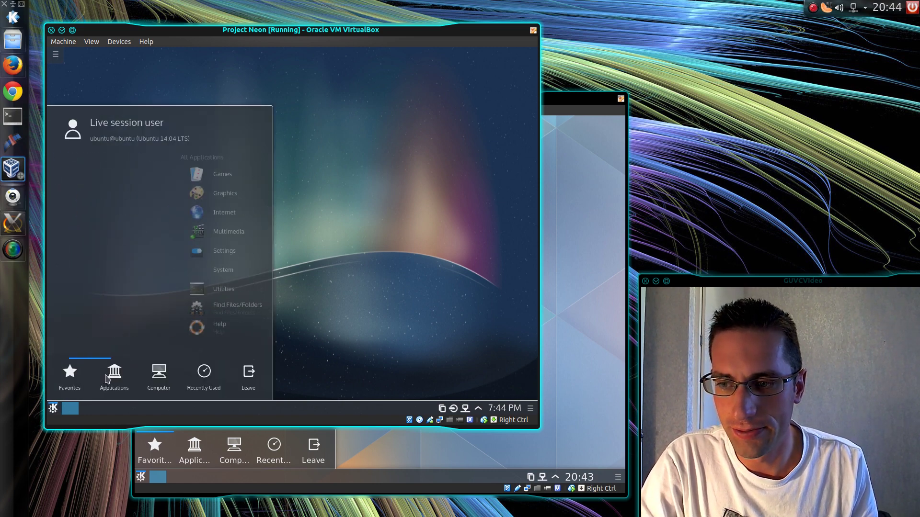
{"action": "mouse_move", "coordinate": [158, 376]}
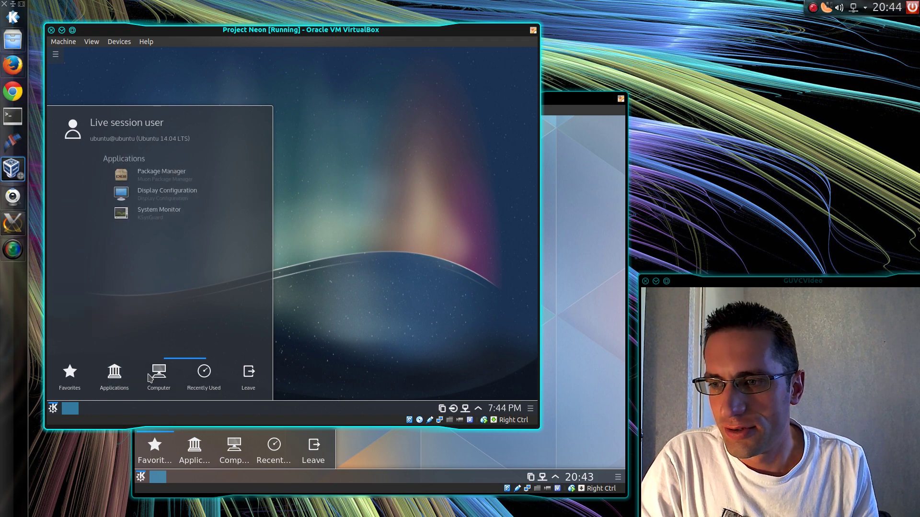
{"action": "left_click", "coordinate": [364, 355]}
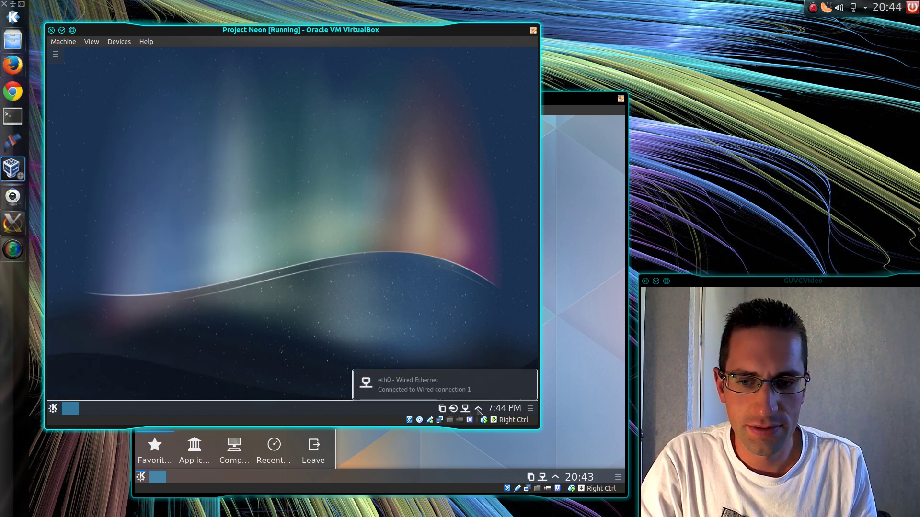
Show and hide the July calendar, and open and close the Neon panel's configuration toolbar twice
{"action": "left_click", "coordinate": [494, 409]}
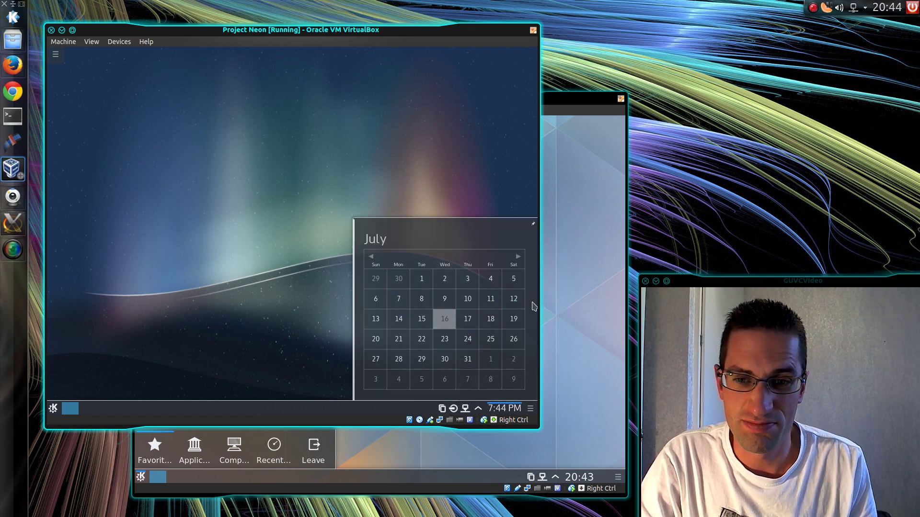
{"action": "left_click", "coordinate": [532, 408]}
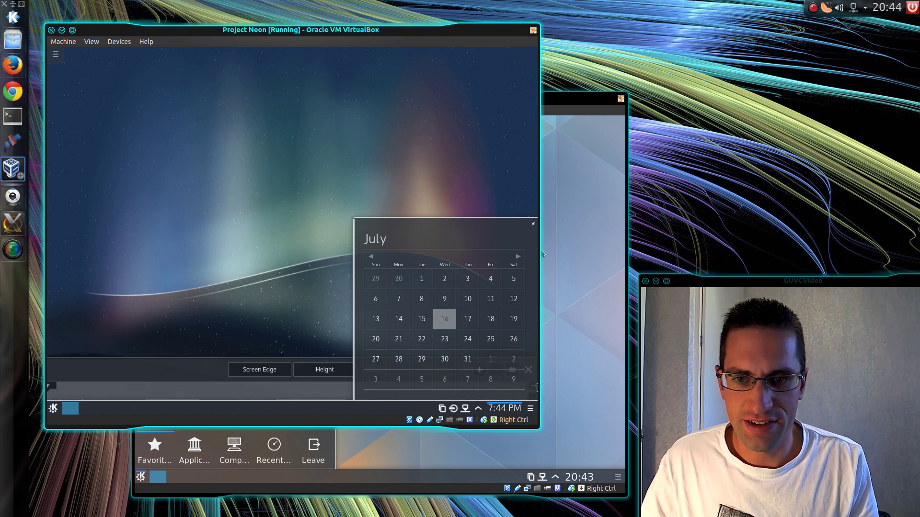
{"action": "left_click", "coordinate": [477, 163]}
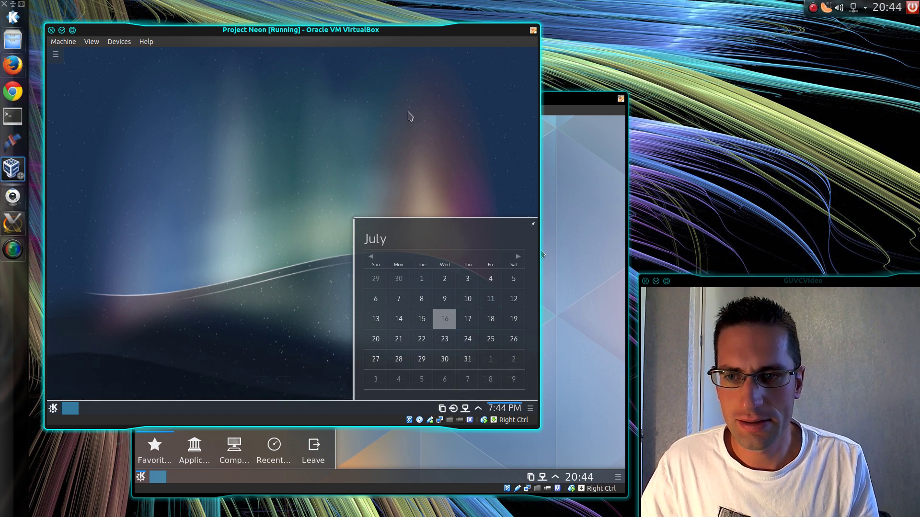
{"action": "left_click", "coordinate": [507, 408]}
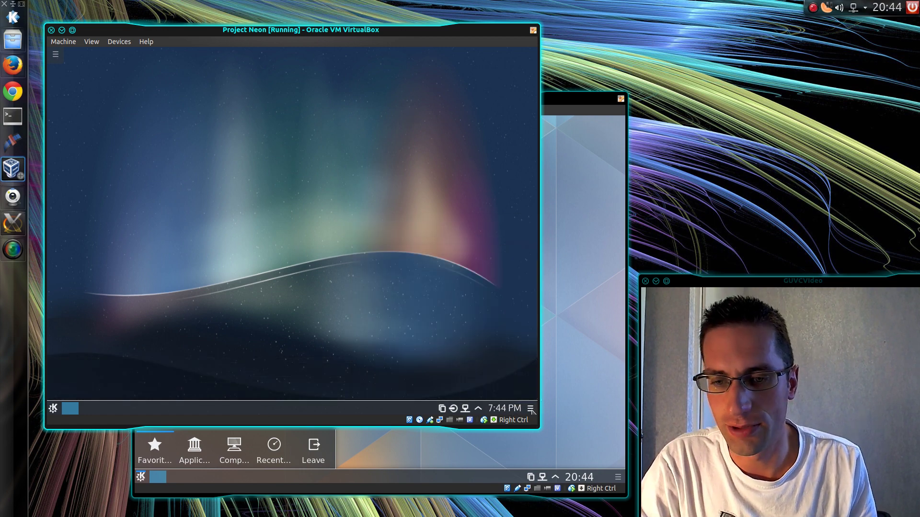
{"action": "left_click", "coordinate": [531, 409]}
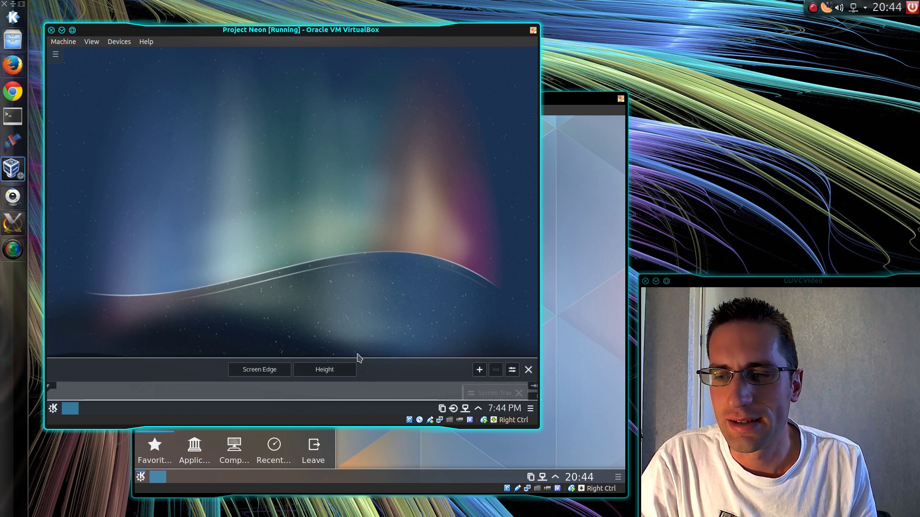
{"action": "left_click", "coordinate": [528, 370]}
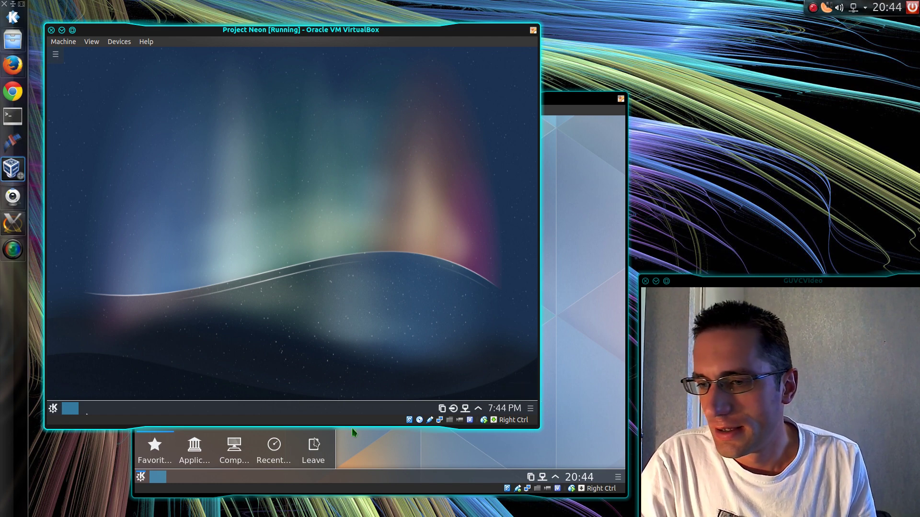
Launch Dolphin in the Kubuntu VM and move its window to the desktop's centre
{"action": "left_click", "coordinate": [154, 448]}
{"action": "left_click", "coordinate": [192, 274]}
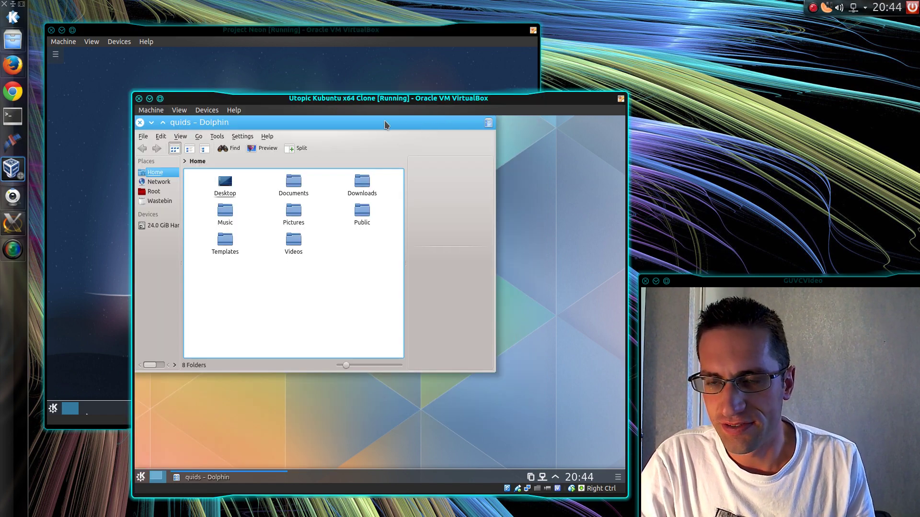
{"action": "left_click_drag", "start_coordinate": [256, 124], "coordinate": [346, 183]}
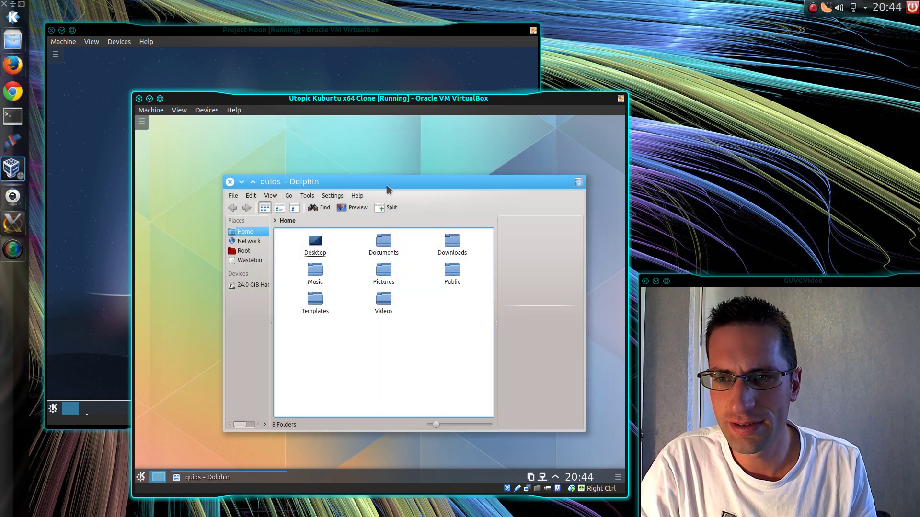
Check Dolphin's About KDE box, which reports KDE Platform 4.13.2
{"action": "left_click", "coordinate": [357, 196]}
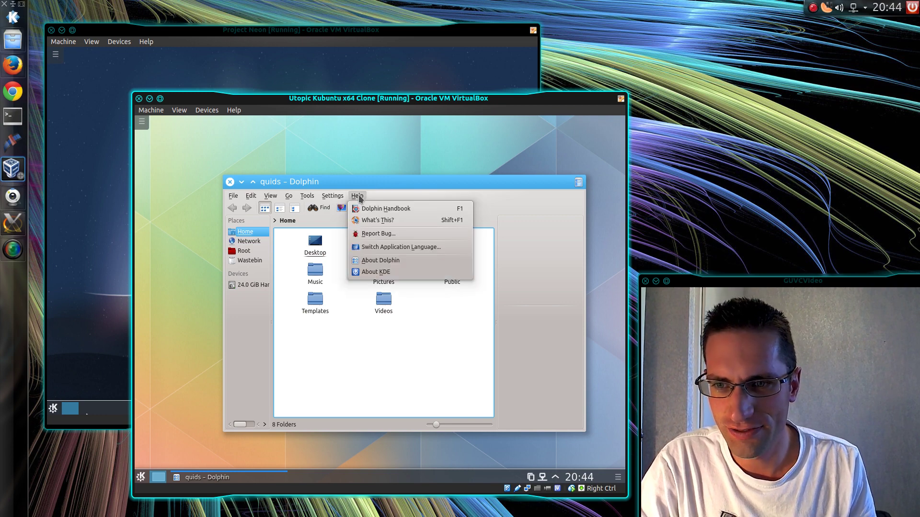
{"action": "left_click", "coordinate": [391, 272]}
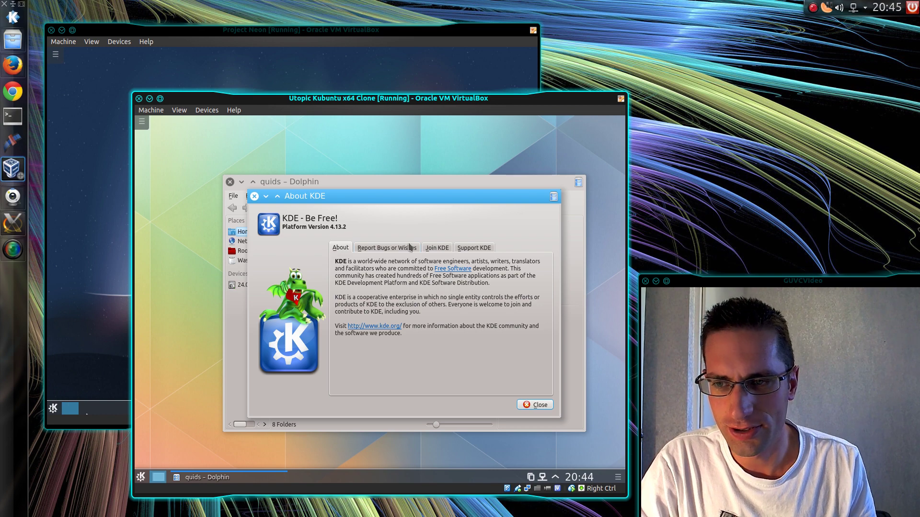
{"action": "left_click", "coordinate": [537, 406]}
{"action": "left_click", "coordinate": [357, 195]}
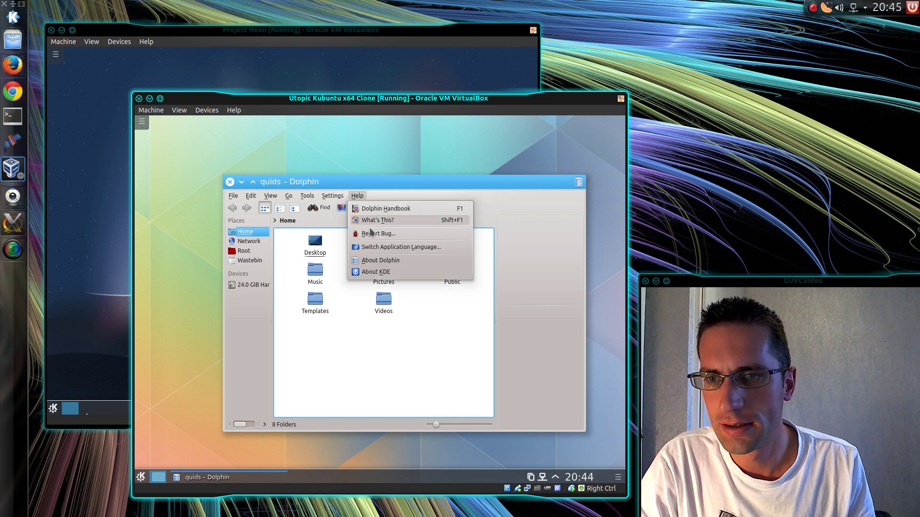
Search 'sys' in the Kubuntu launcher and start the KSysGuard System Monitor
{"action": "left_click", "coordinate": [541, 164]}
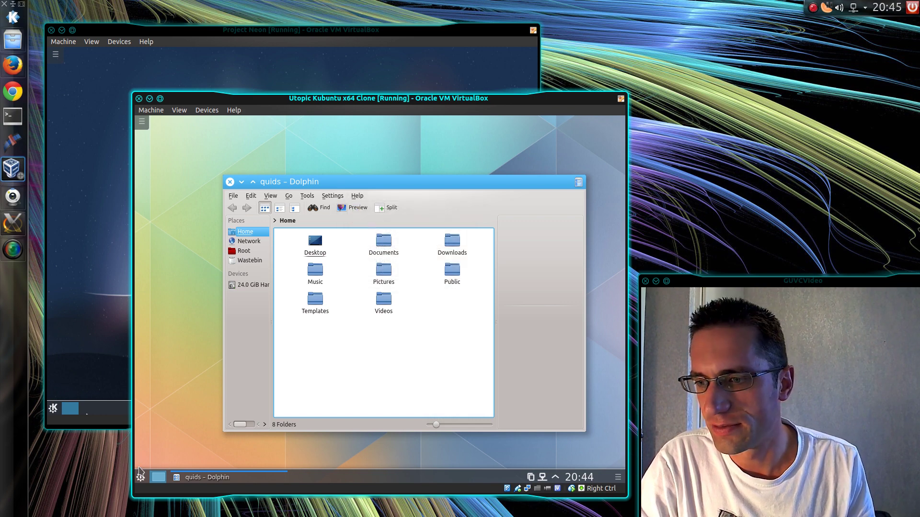
{"action": "left_click", "coordinate": [140, 474]}
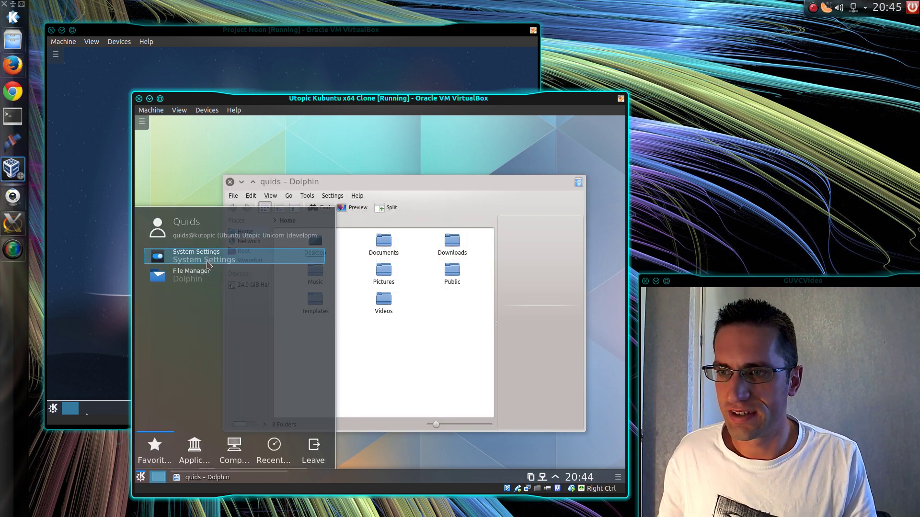
{"action": "type", "text": "sys"}
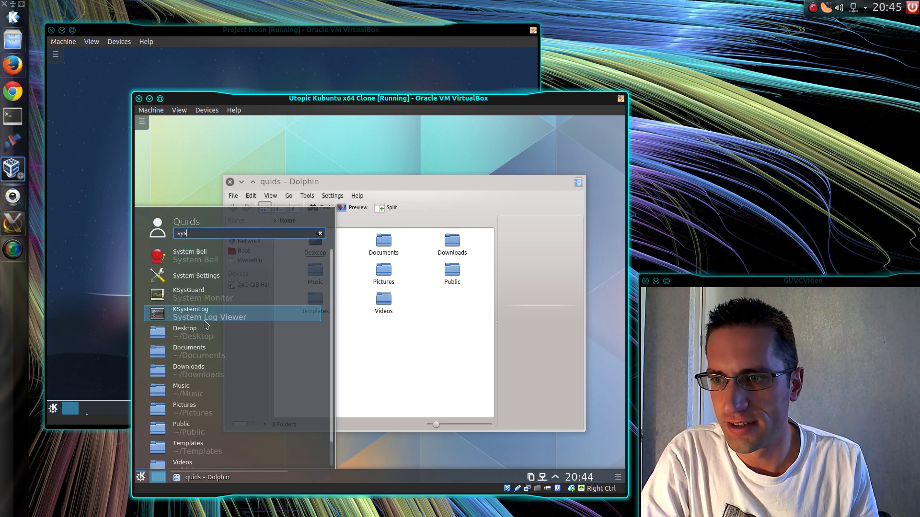
{"action": "left_click", "coordinate": [200, 294]}
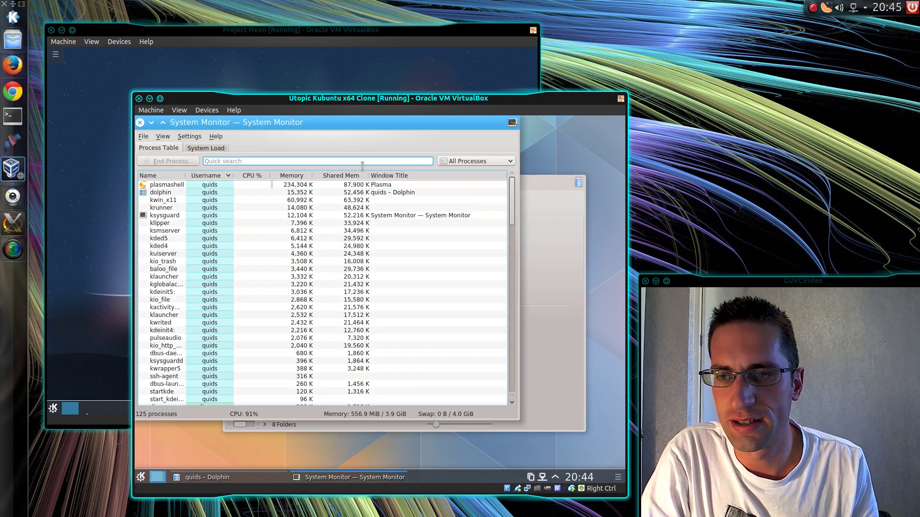
View KSysGuard's About KDE box (Frameworks 5.0.0), then bring Project Neon to the front
{"action": "left_click", "coordinate": [214, 136]}
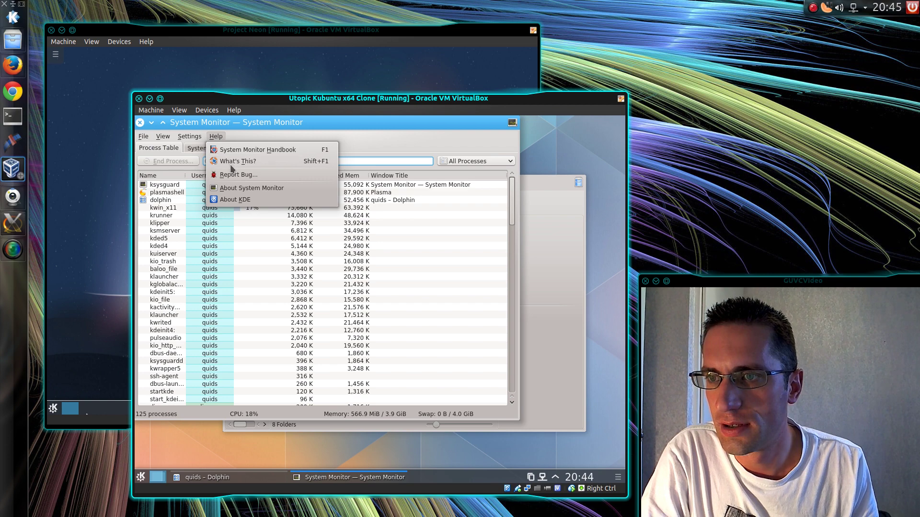
{"action": "left_click", "coordinate": [242, 200]}
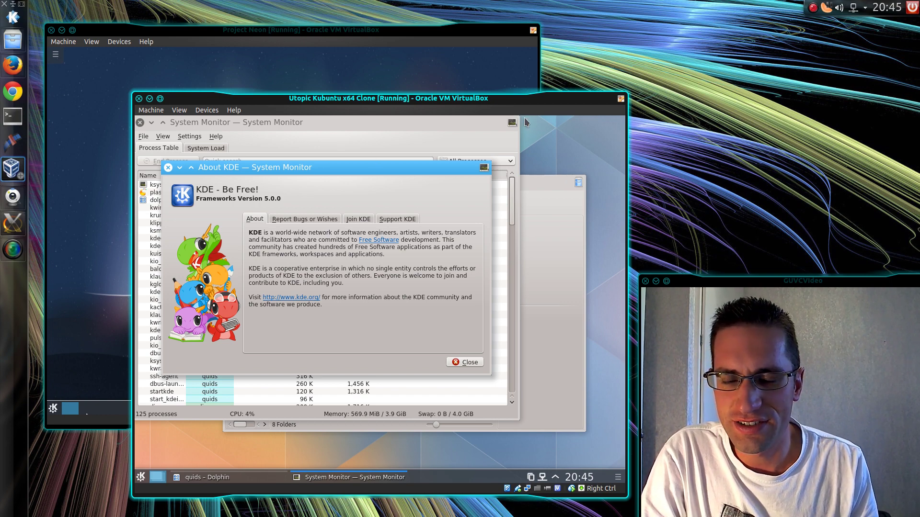
{"action": "left_click", "coordinate": [553, 127]}
{"action": "left_click", "coordinate": [277, 75]}
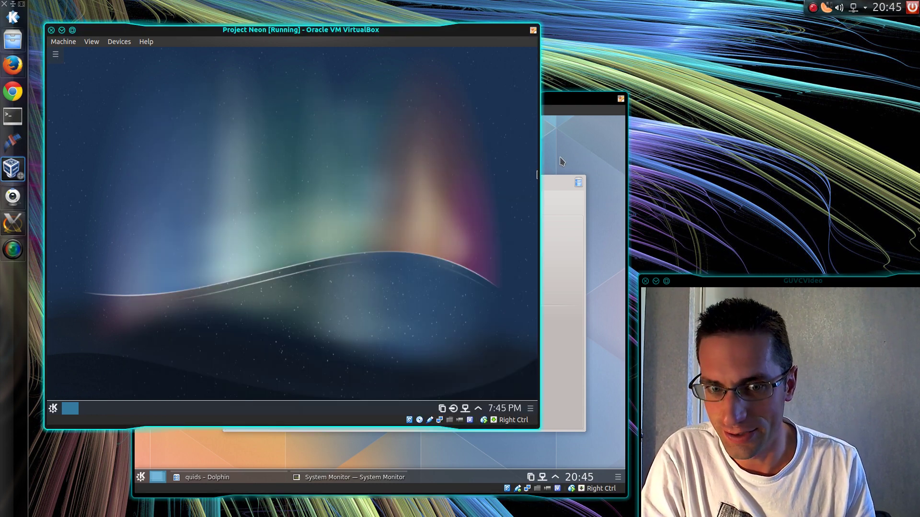
Run KSysGuard from a 'sys' search, view its System Load graphs, close it, and open the desktop menu
{"action": "left_click", "coordinate": [581, 146]}
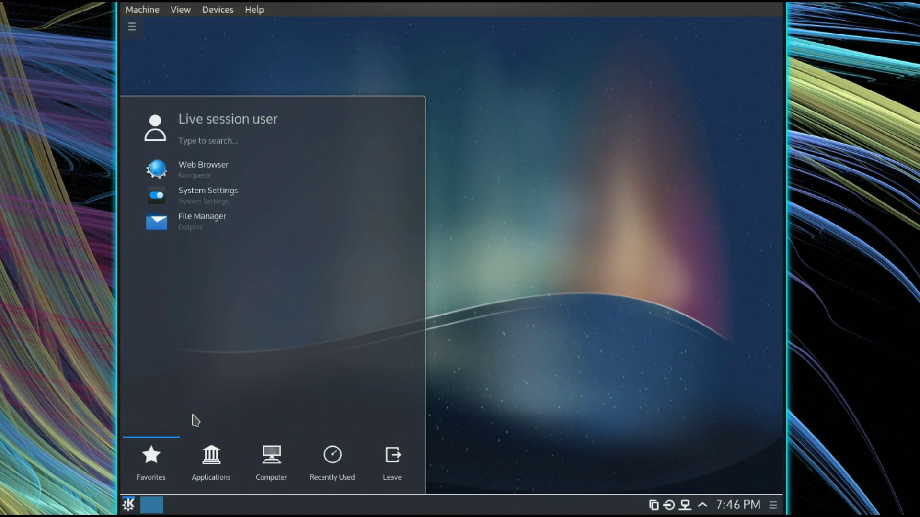
{"action": "type", "text": "sys"}
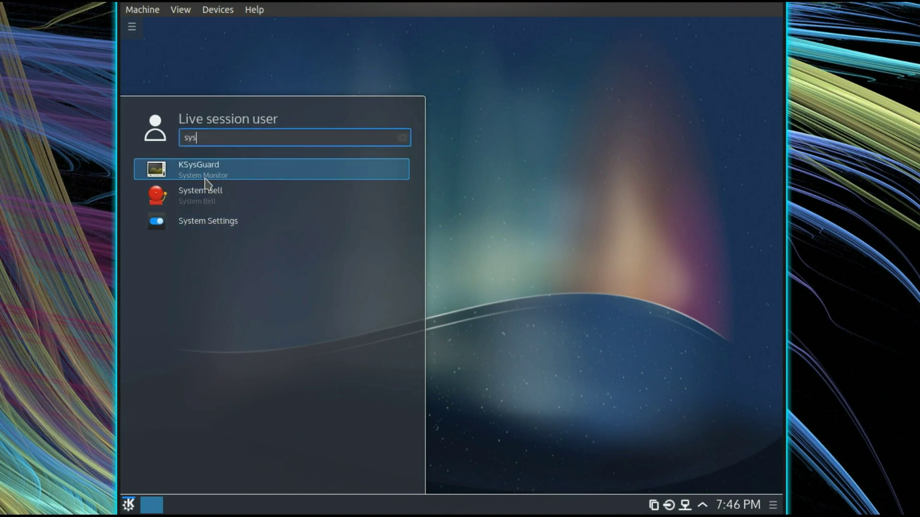
{"action": "left_click", "coordinate": [205, 180]}
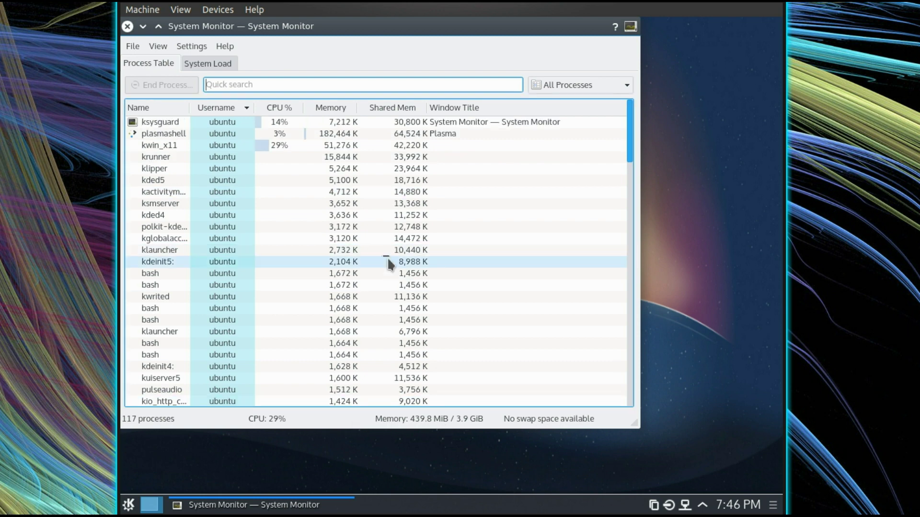
{"action": "left_click", "coordinate": [207, 63]}
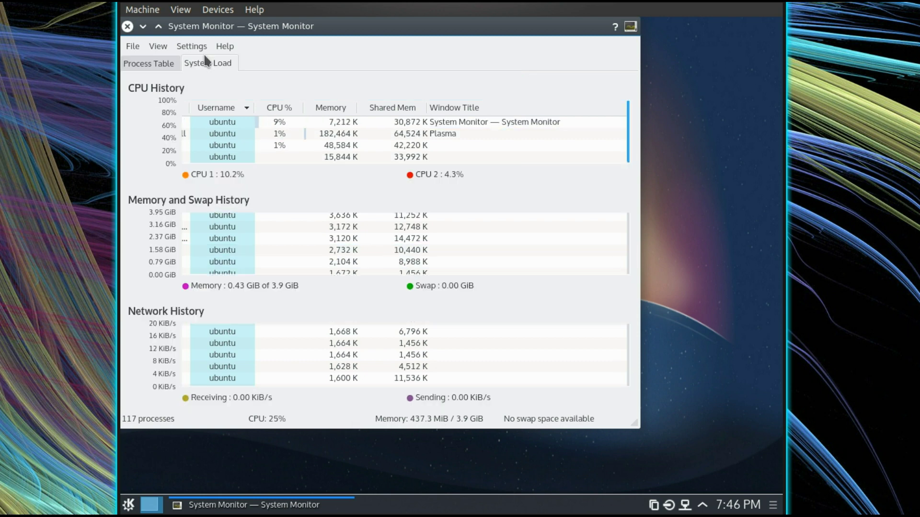
{"action": "left_click", "coordinate": [134, 26]}
{"action": "right_click", "coordinate": [509, 83]}
Try to install the Slygen 3 wallpaper from Download Wallpapers; it fails with file not found
{"action": "left_click", "coordinate": [562, 202]}
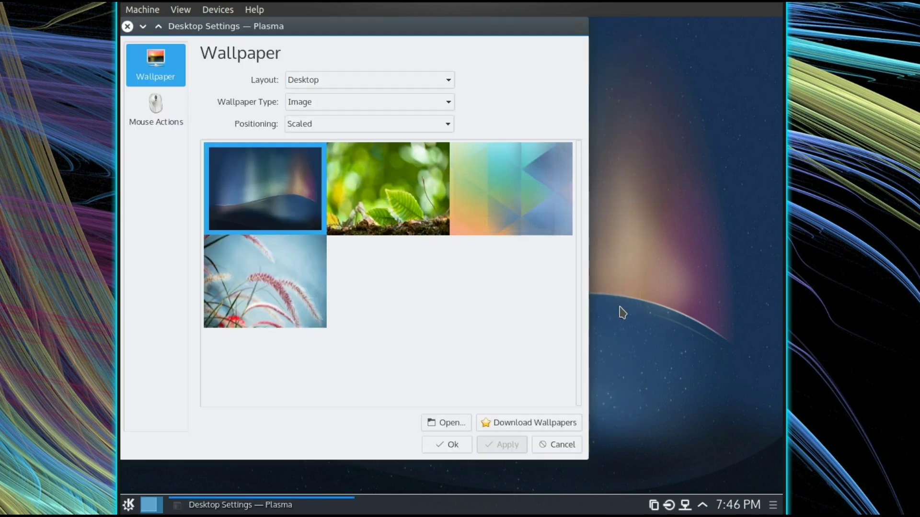
{"action": "left_click", "coordinate": [542, 420]}
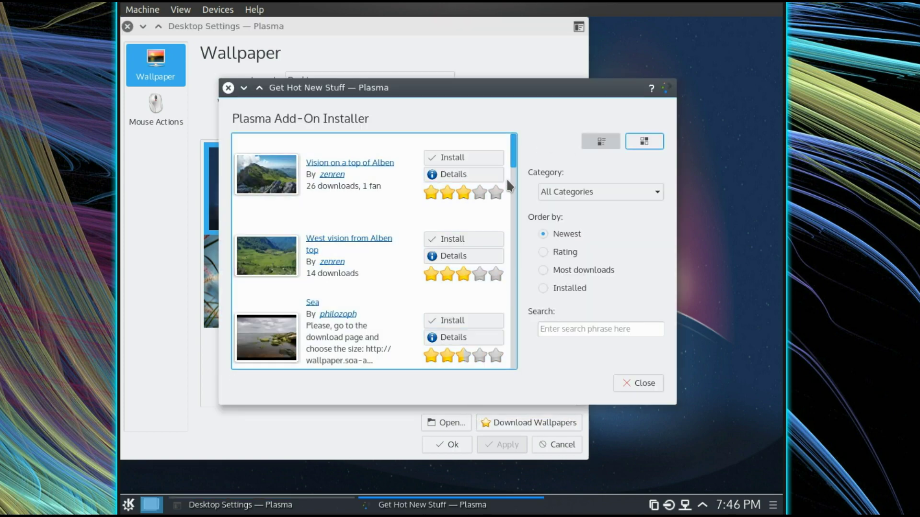
{"action": "left_click_drag", "start_coordinate": [514, 163], "coordinate": [514, 222]}
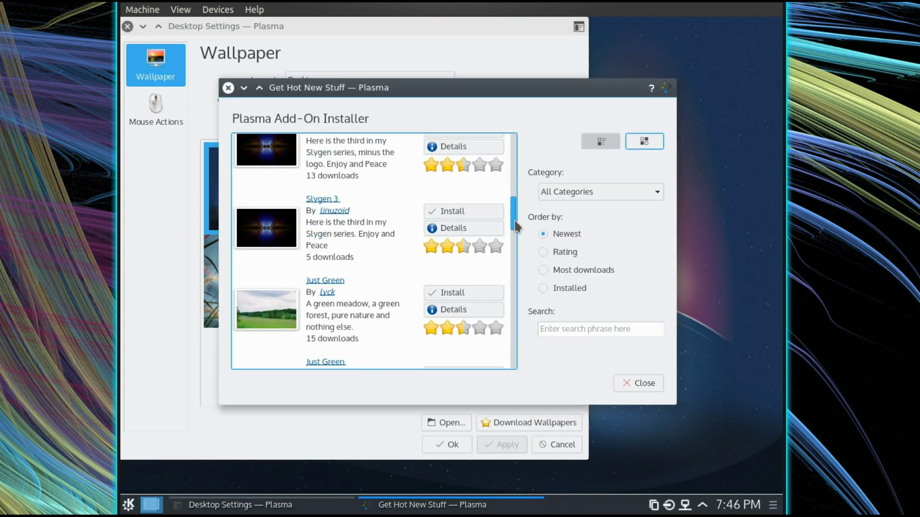
{"action": "left_click", "coordinate": [460, 211]}
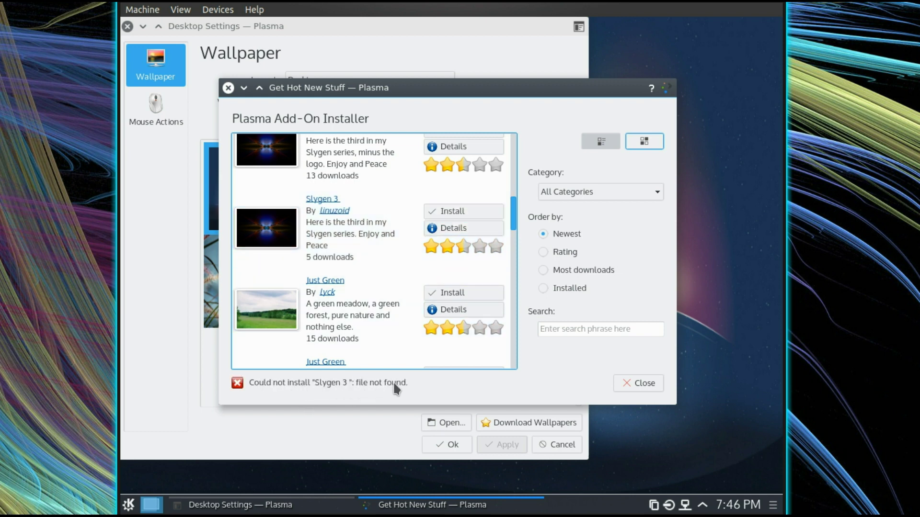
{"action": "left_click", "coordinate": [631, 384]}
Close Desktop Settings, then browse and close the Download New Plasma Widgets dialog
{"action": "left_click", "coordinate": [128, 26]}
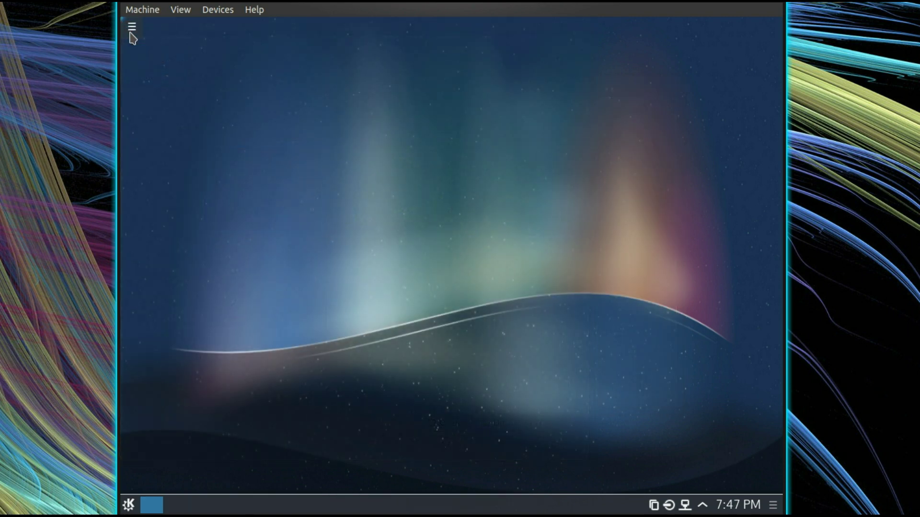
{"action": "left_click", "coordinate": [131, 31]}
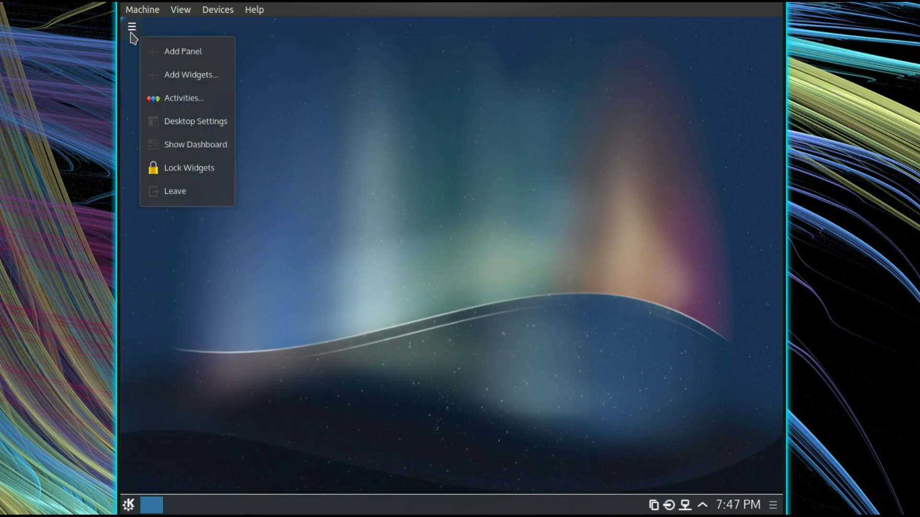
{"action": "left_click", "coordinate": [192, 76]}
{"action": "left_click", "coordinate": [182, 484]}
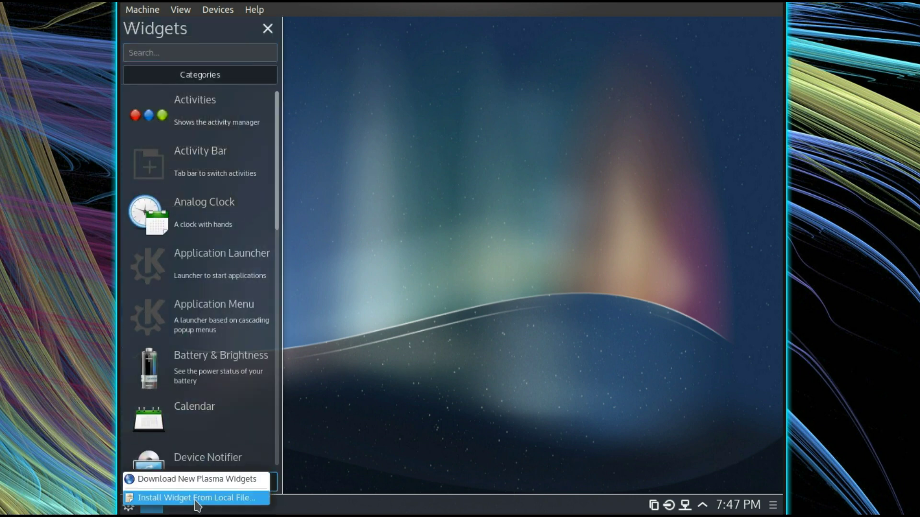
{"action": "left_click", "coordinate": [187, 480]}
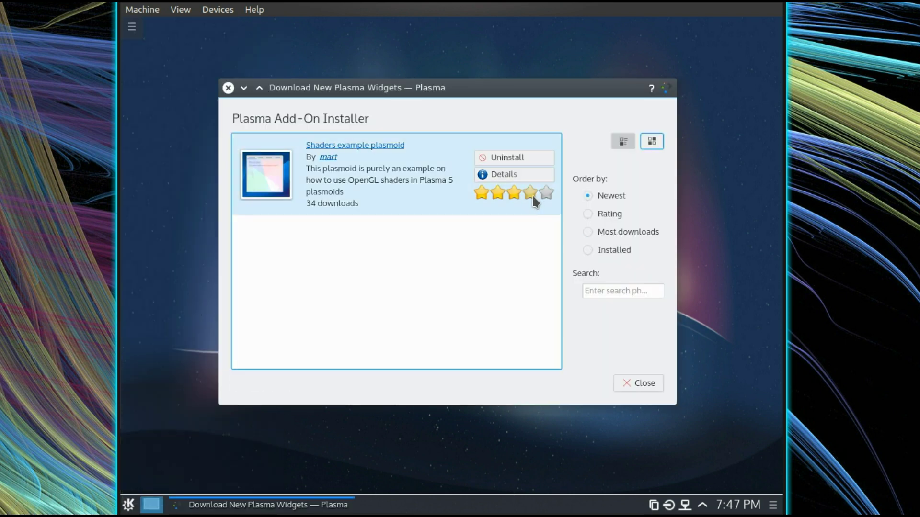
{"action": "mouse_move", "coordinate": [532, 196]}
{"action": "left_click", "coordinate": [636, 384]}
{"action": "key", "text": "alt+F1"}
Open System Settings and look through the Workspace Theme and Cursor Theme pages
{"action": "left_click", "coordinate": [213, 190]}
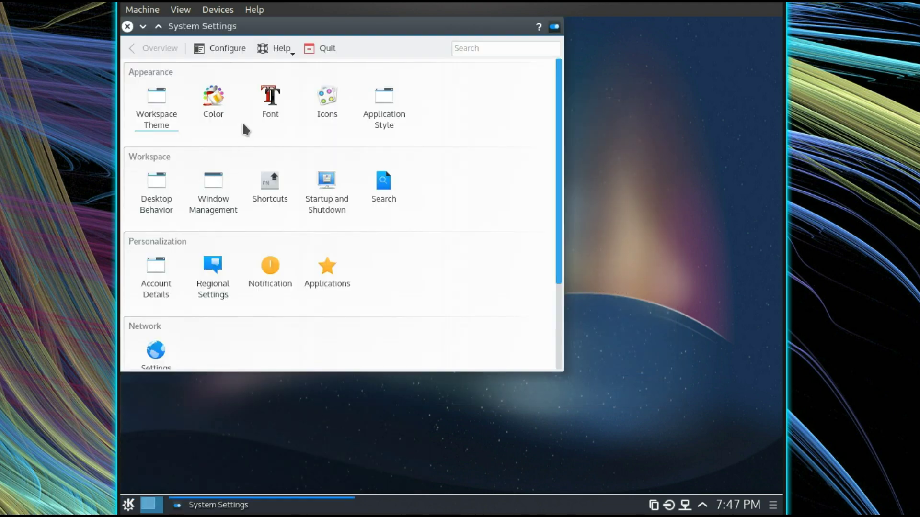
{"action": "left_click", "coordinate": [156, 103]}
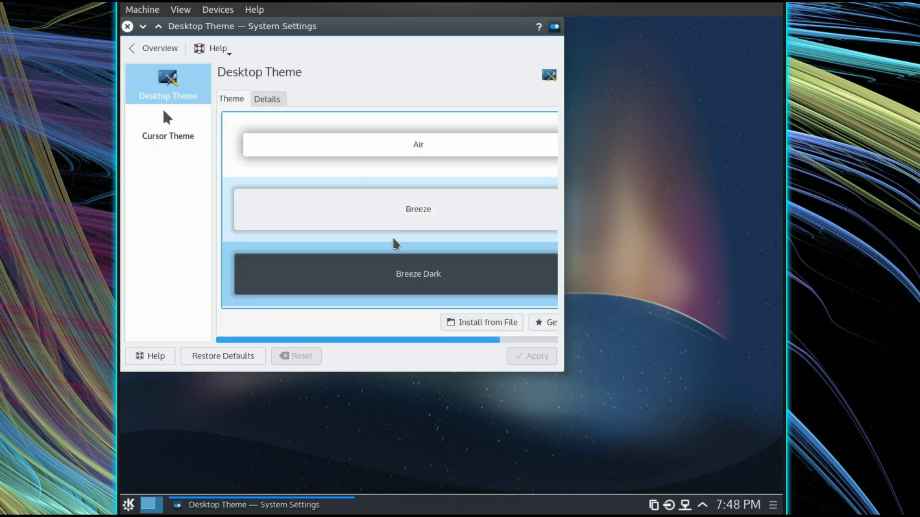
{"action": "key", "text": "Down"}
{"action": "scroll", "coordinate": [478, 259], "scroll_direction": "down", "scroll_amount": 1}
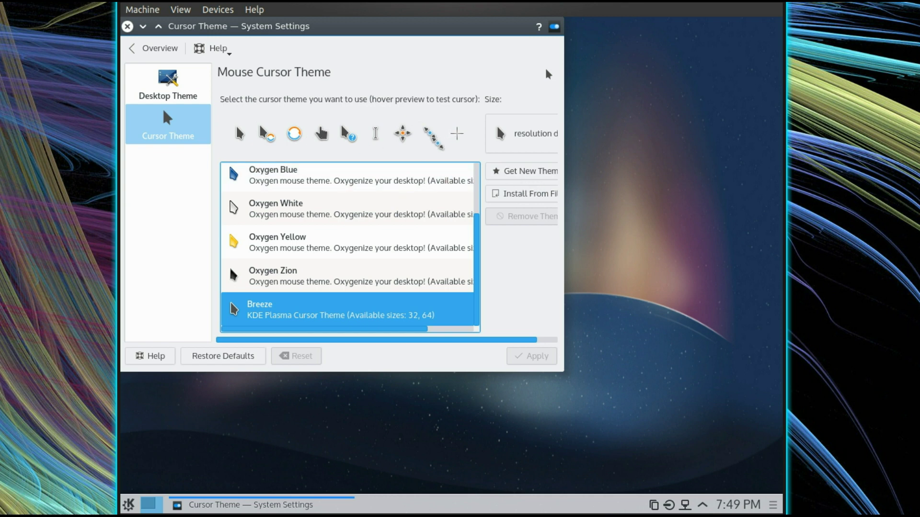
{"action": "left_click_drag", "start_coordinate": [474, 256], "coordinate": [468, 193]}
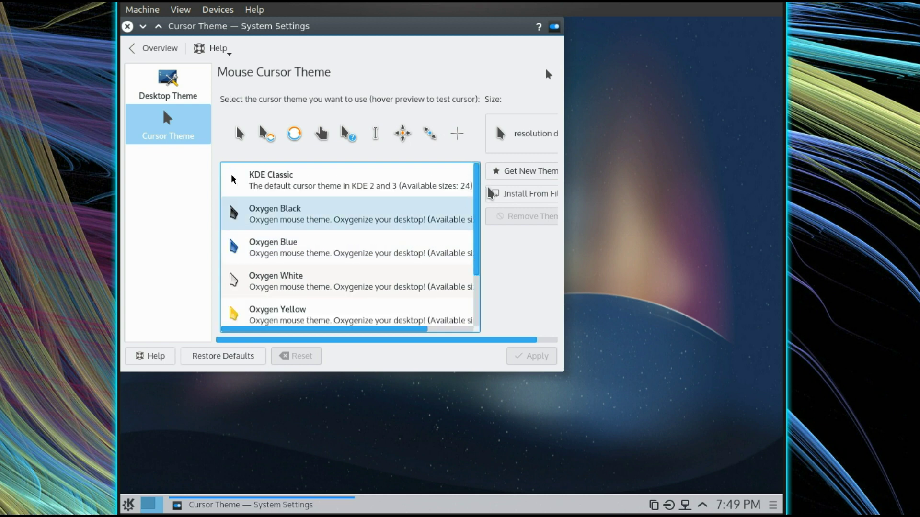
From the overview, open Fonts and bring up the picker for the General font, Oxygen-Sans 10
{"action": "left_click", "coordinate": [152, 49]}
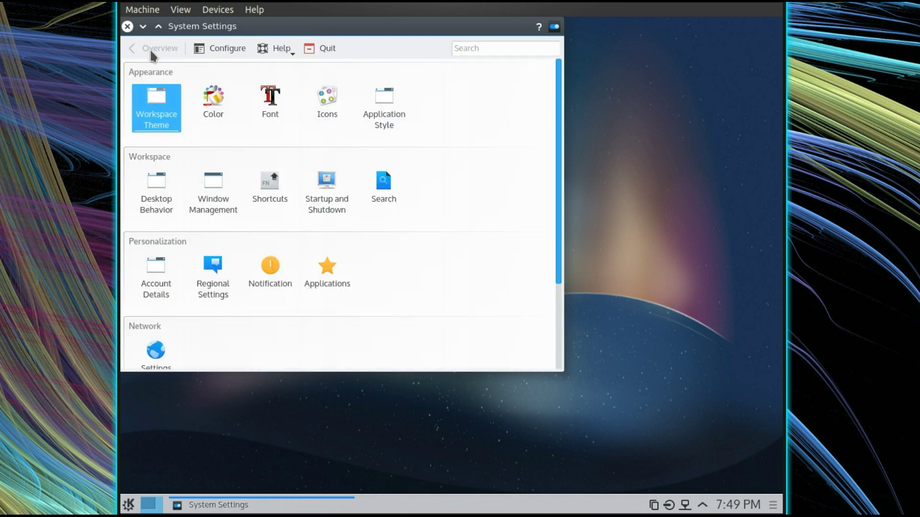
{"action": "left_click", "coordinate": [286, 122]}
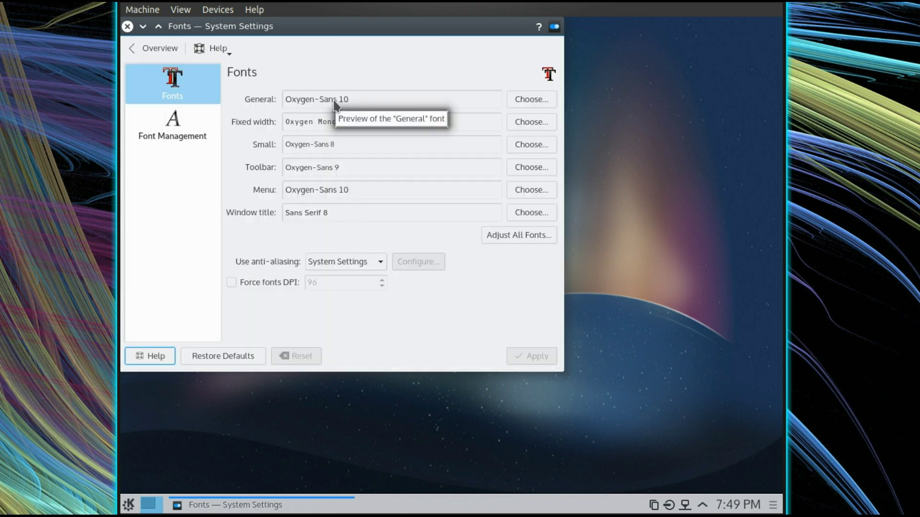
{"action": "left_click", "coordinate": [539, 103]}
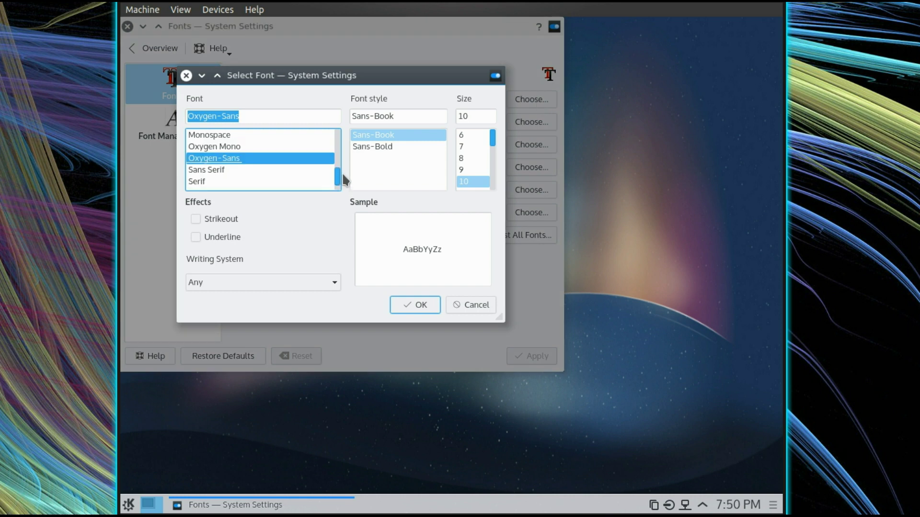
Close the font picker and apply the simplicitytl window decoration
{"action": "left_click", "coordinate": [471, 305]}
{"action": "left_click", "coordinate": [153, 48]}
{"action": "left_click", "coordinate": [382, 201]}
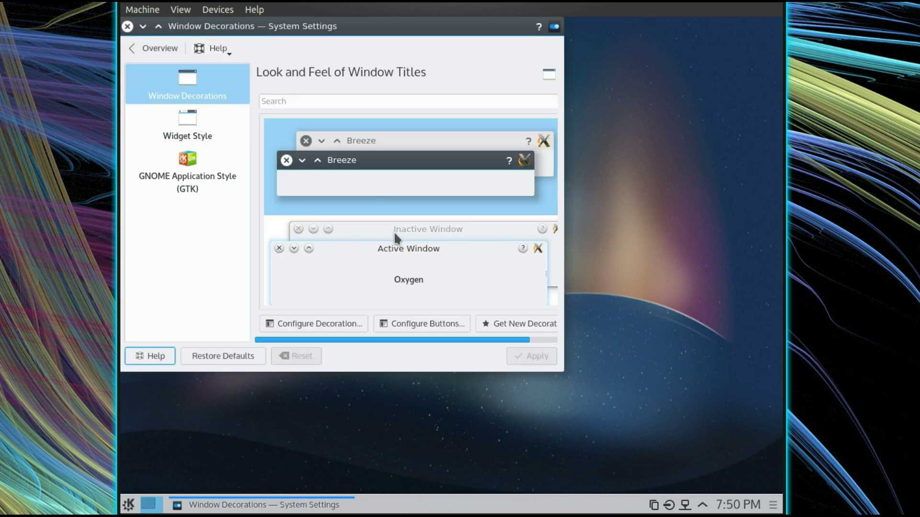
{"action": "scroll", "coordinate": [394, 231], "scroll_direction": "down", "scroll_amount": 2}
{"action": "scroll", "coordinate": [395, 174], "scroll_direction": "up", "scroll_amount": 2}
{"action": "scroll", "coordinate": [396, 171], "scroll_direction": "down", "scroll_amount": 2}
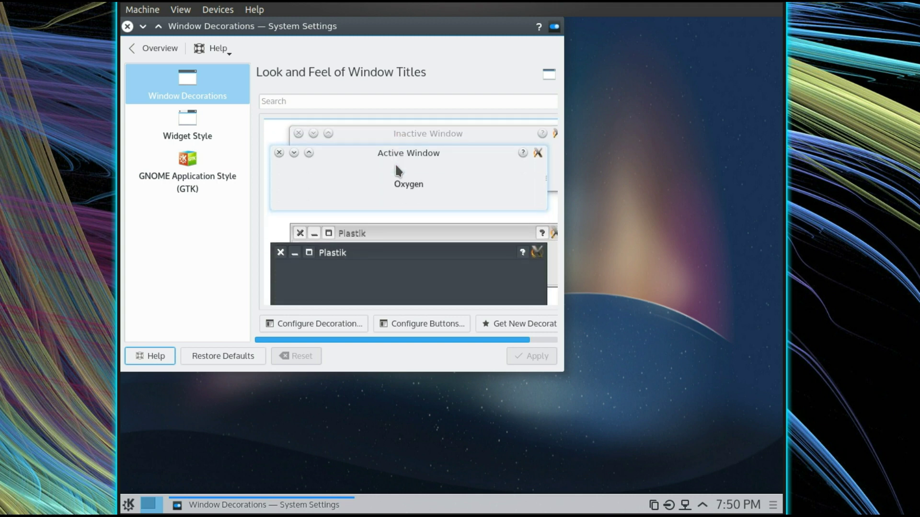
{"action": "left_click", "coordinate": [431, 250]}
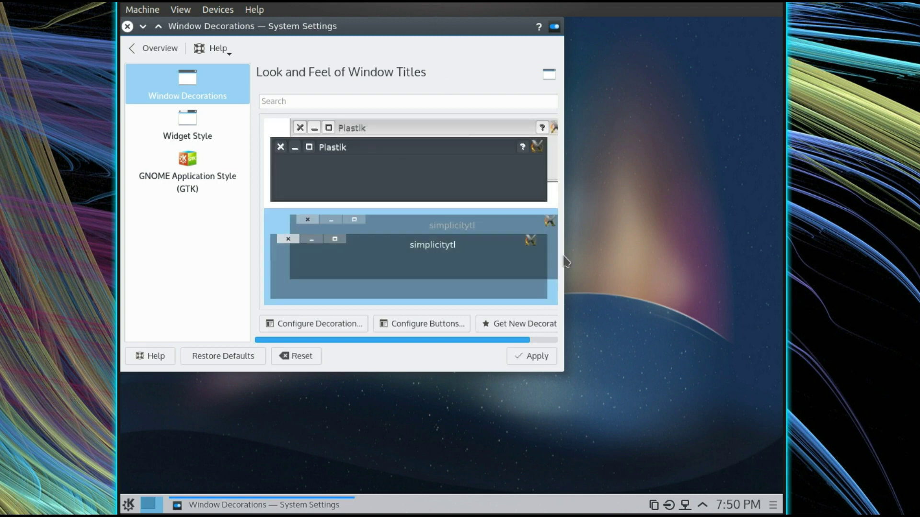
{"action": "left_click", "coordinate": [532, 357]}
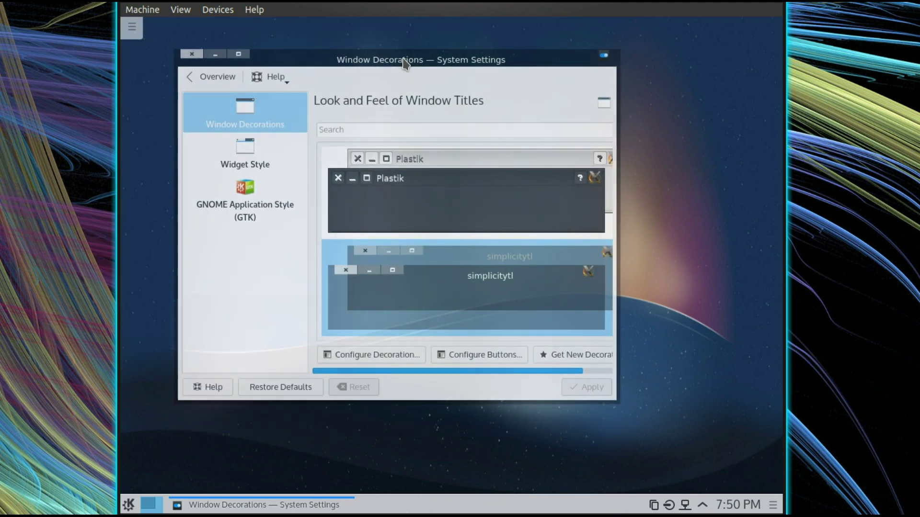
Reselect the Breeze decoration and check the GTK style's icon theme, keeping Breeze
{"action": "scroll", "coordinate": [472, 215], "scroll_direction": "up", "scroll_amount": 2}
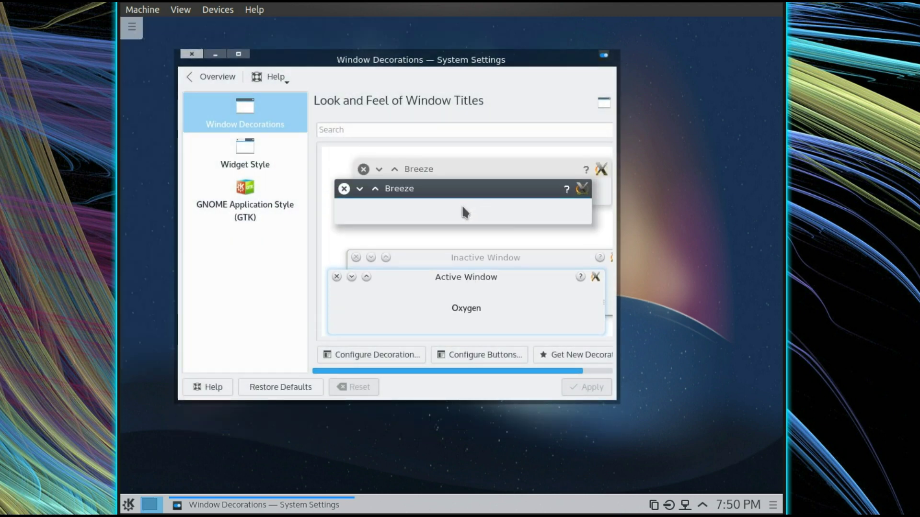
{"action": "left_click", "coordinate": [461, 204]}
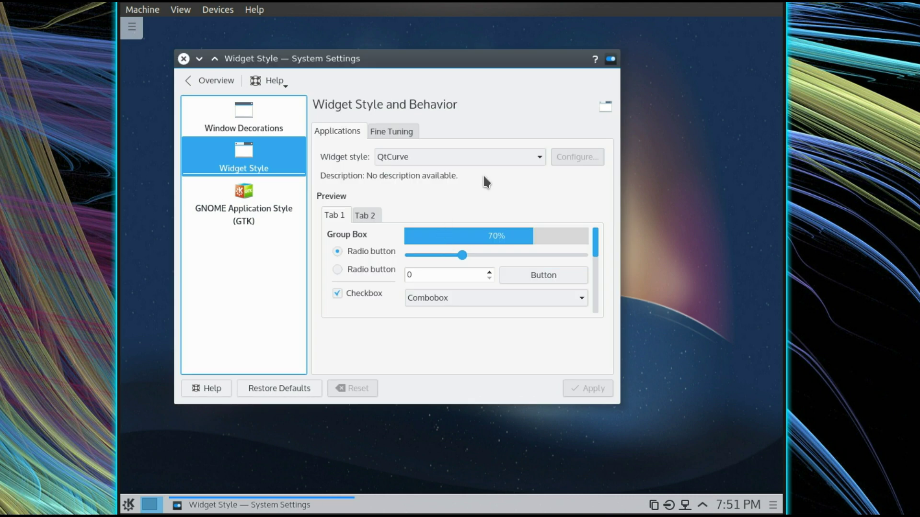
{"action": "left_click", "coordinate": [244, 211]}
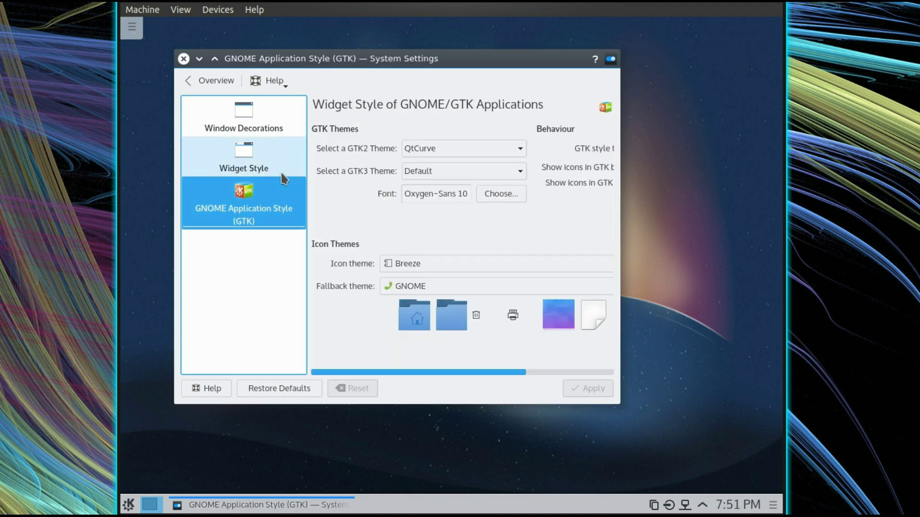
{"action": "left_click", "coordinate": [512, 268]}
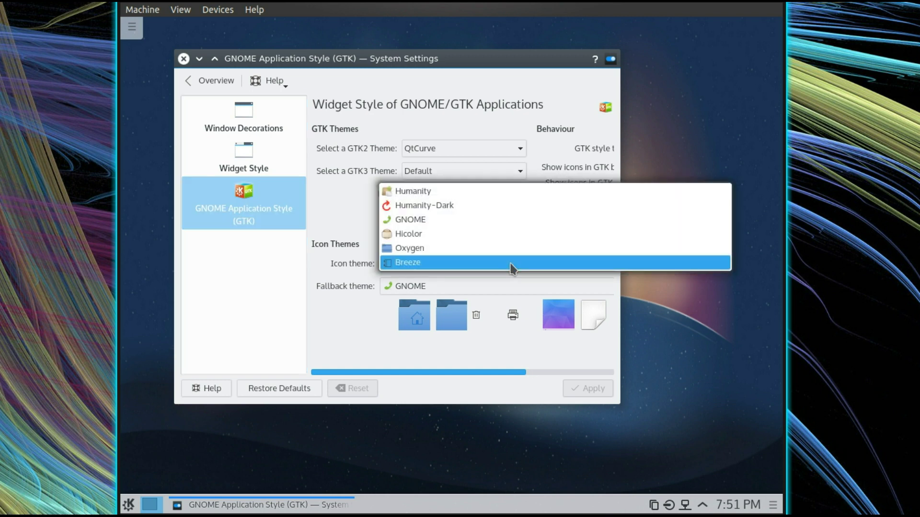
{"action": "left_click", "coordinate": [511, 264]}
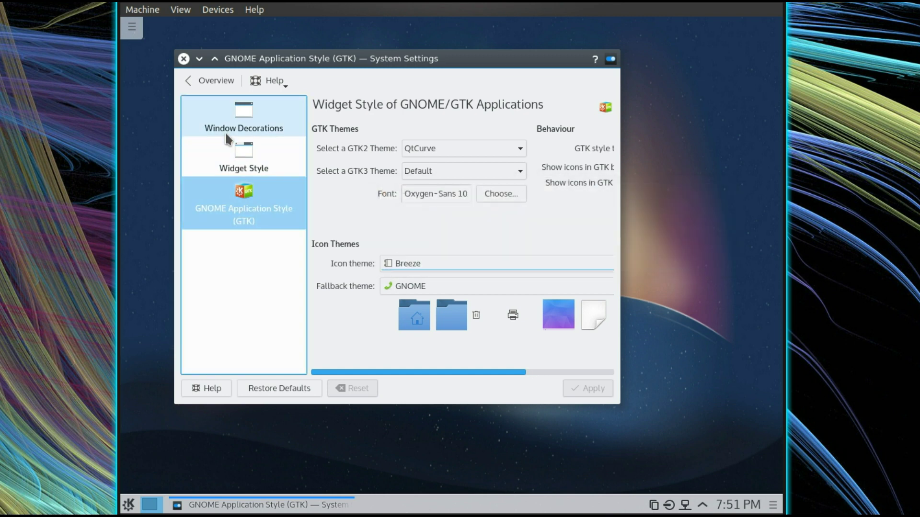
Visit Desktop Behavior, Window Management, Shortcuts, and Startup and Shutdown, ending on Search's 16 plugins
{"action": "left_click", "coordinate": [208, 79]}
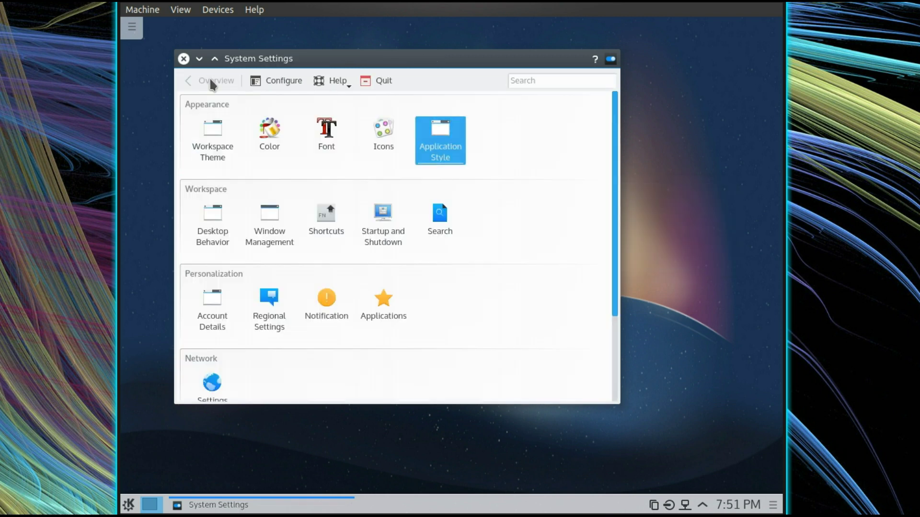
{"action": "left_click", "coordinate": [218, 217]}
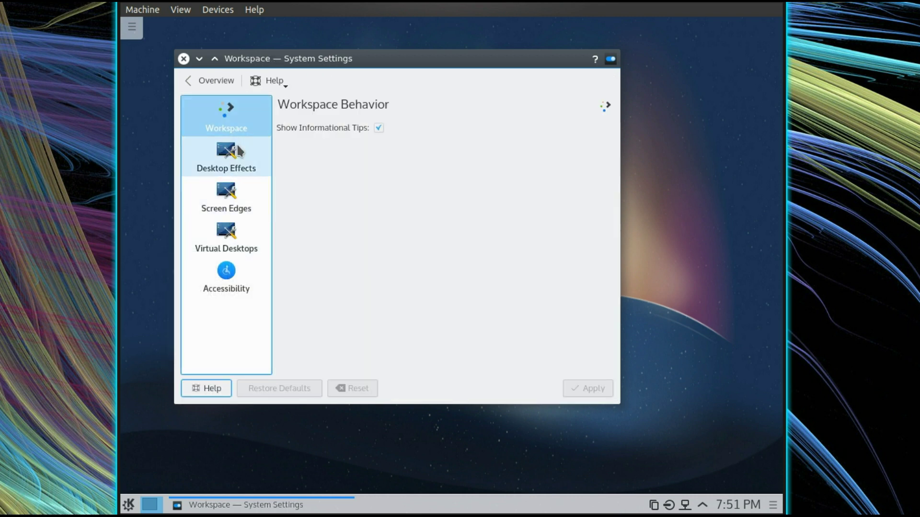
{"action": "left_click", "coordinate": [205, 81]}
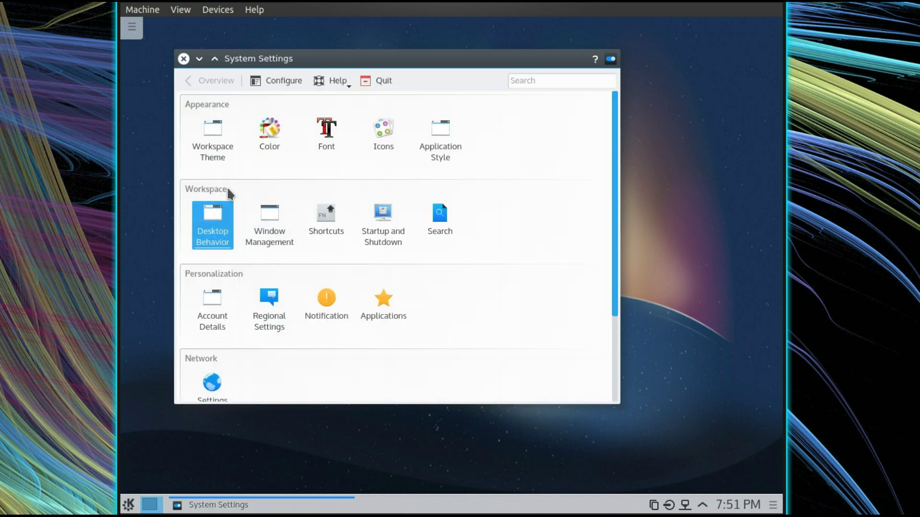
{"action": "left_click", "coordinate": [253, 209]}
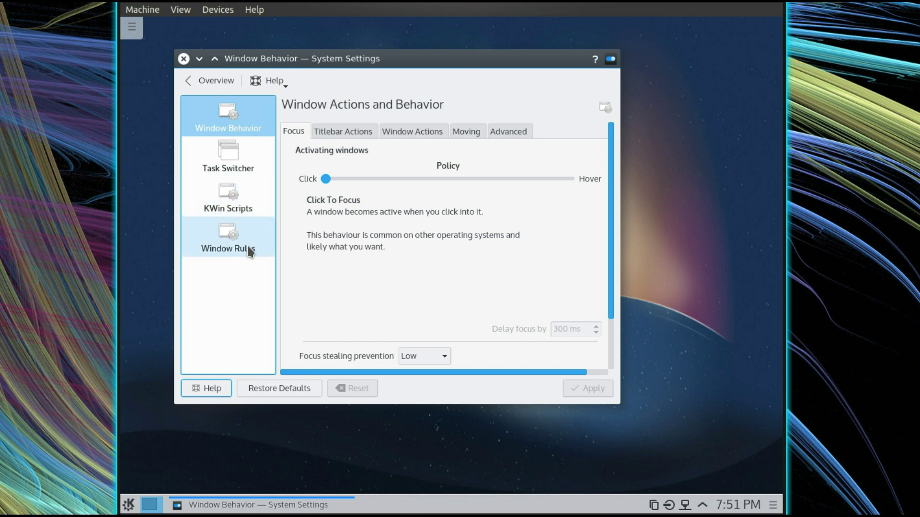
{"action": "left_click", "coordinate": [207, 90]}
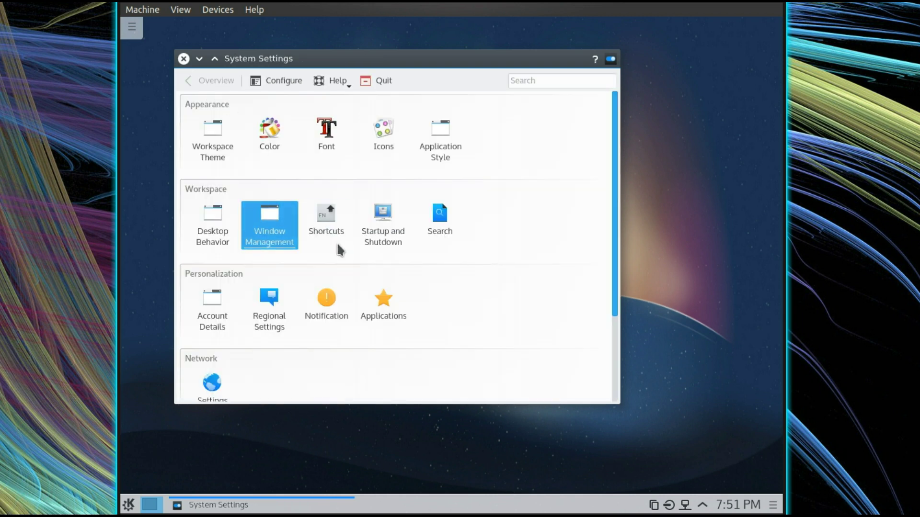
{"action": "left_click", "coordinate": [337, 218]}
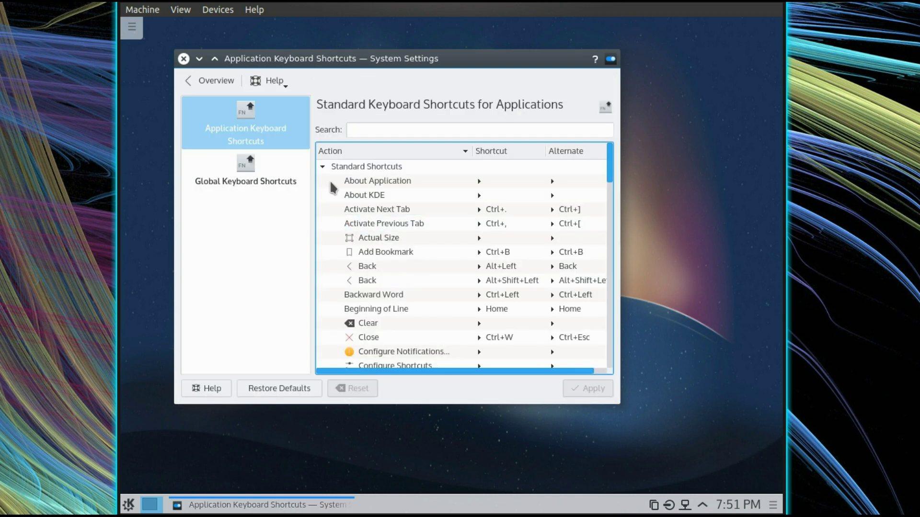
{"action": "left_click", "coordinate": [210, 80]}
{"action": "left_click", "coordinate": [389, 221]}
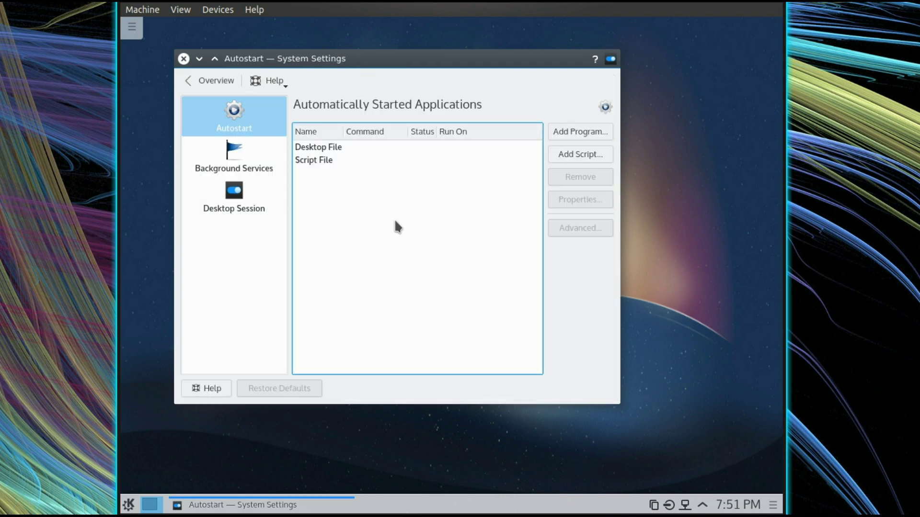
{"action": "left_click", "coordinate": [210, 80]}
{"action": "left_click", "coordinate": [447, 221]}
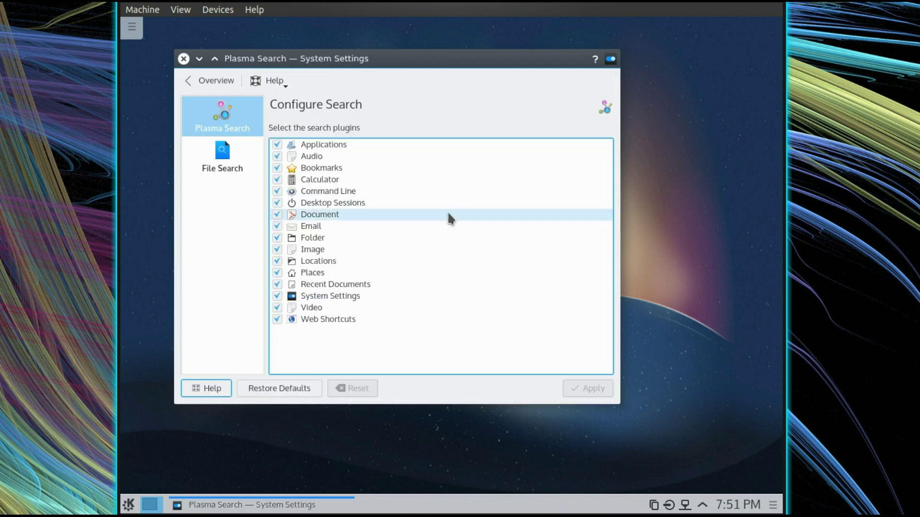
Leave System Settings and try launching Synaptic Package Manager from a 'syn' search in the Kubuntu launcher
{"action": "left_click", "coordinate": [209, 81]}
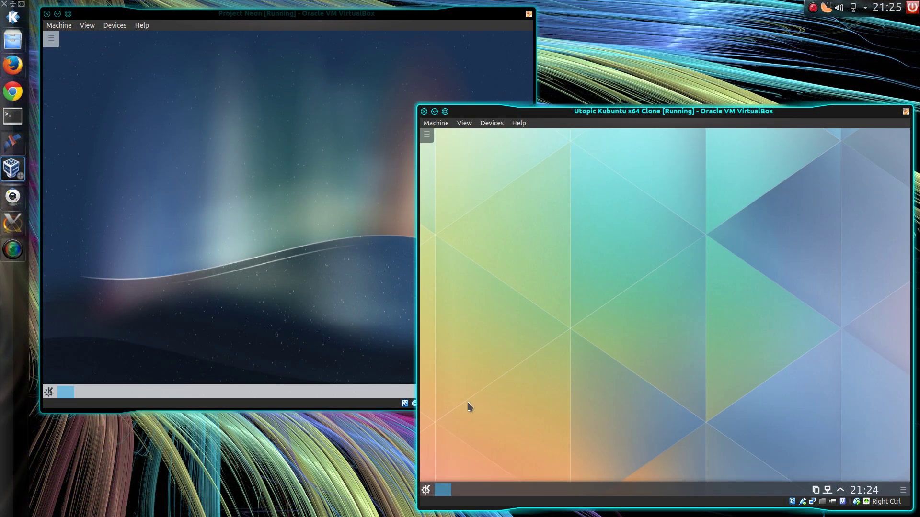
{"action": "left_click", "coordinate": [426, 490]}
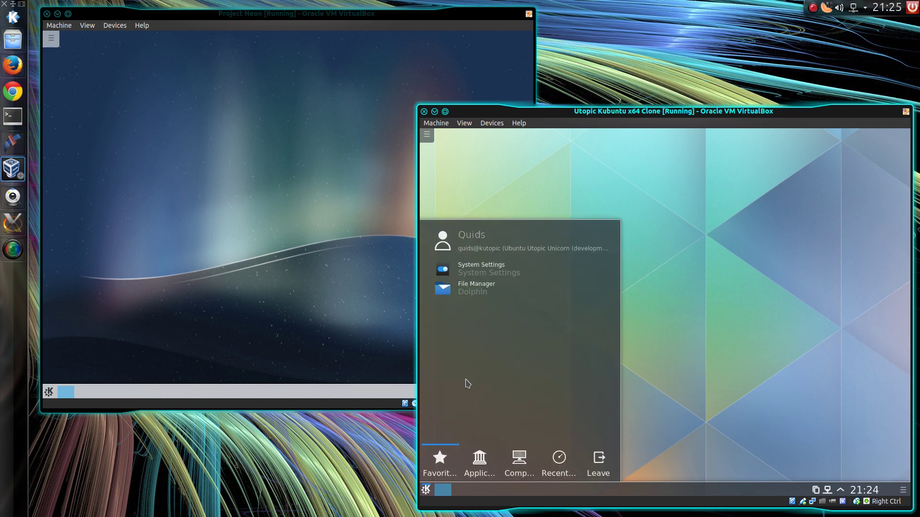
{"action": "type", "text": "syn"}
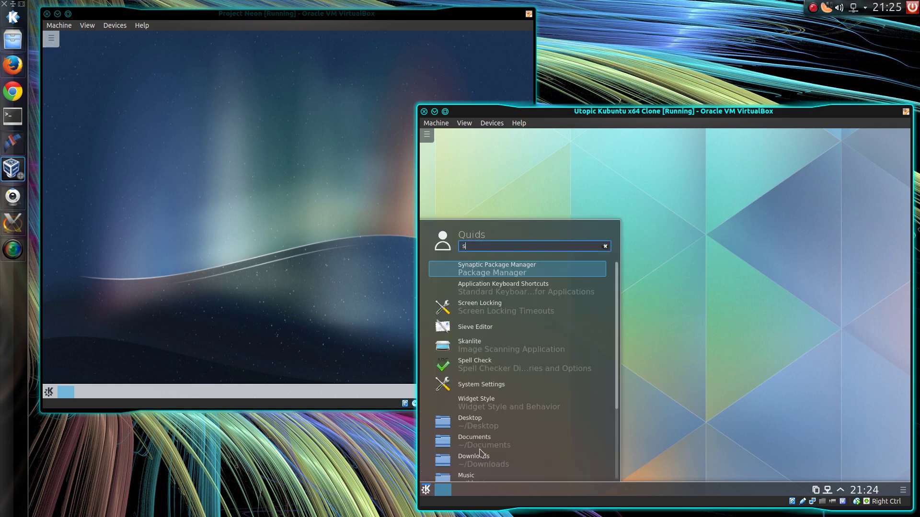
{"action": "left_click", "coordinate": [502, 272]}
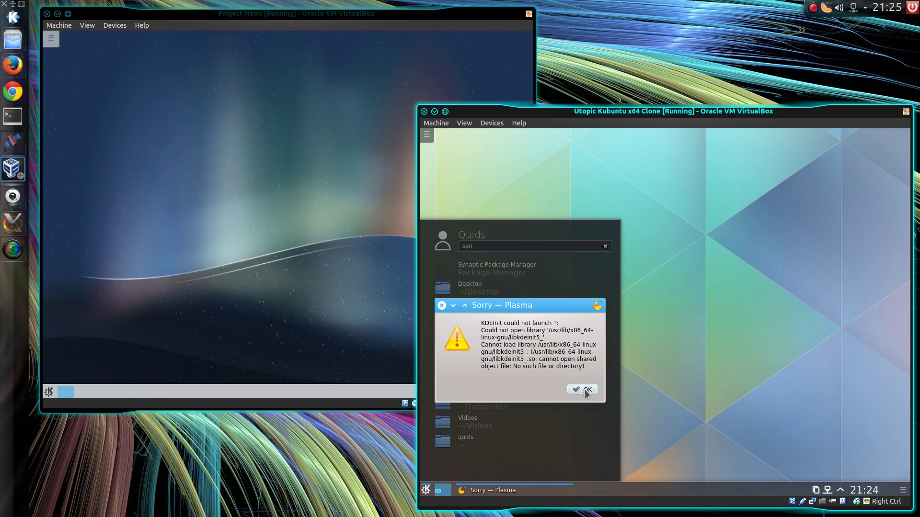
Dismiss the Synaptic launch error and start Firefox by searching 'fir' in the launcher
{"action": "left_click", "coordinate": [584, 389]}
{"action": "key", "text": "alt+F1"}
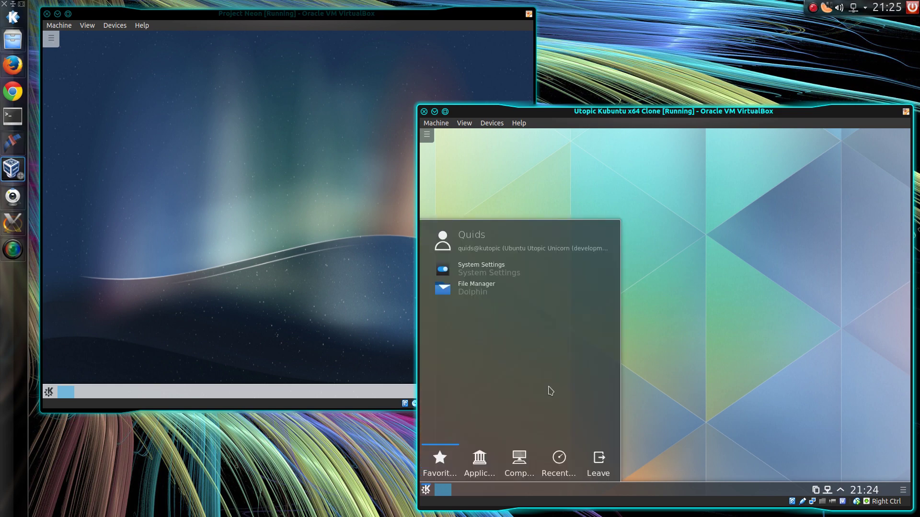
{"action": "type", "text": "fire"}
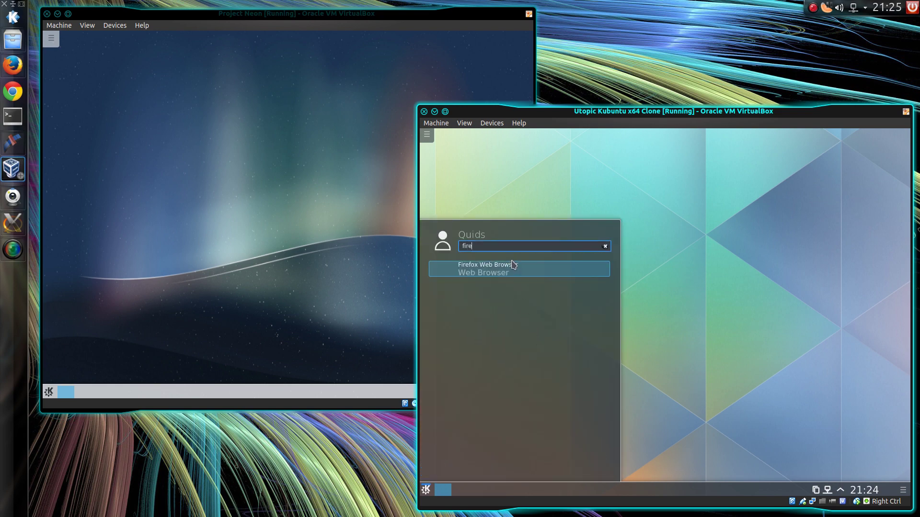
{"action": "left_click", "coordinate": [506, 263]}
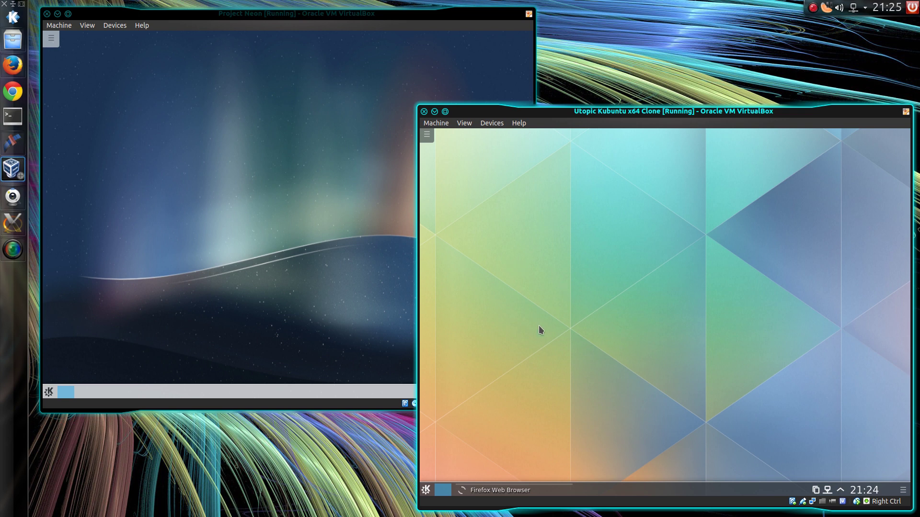
Launch LibreOffice Writer via a 'wri' search, then close both Writer and Firefox
{"action": "key", "text": "alt+F1"}
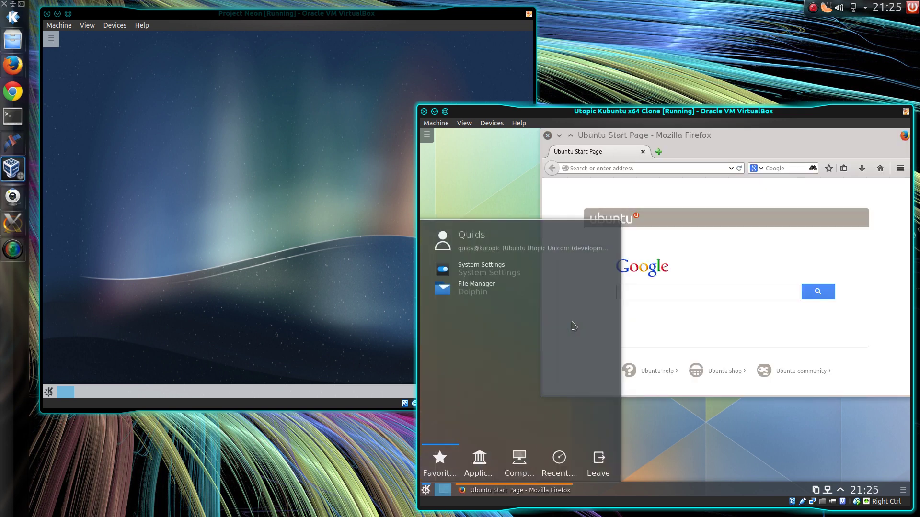
{"action": "type", "text": "wri"}
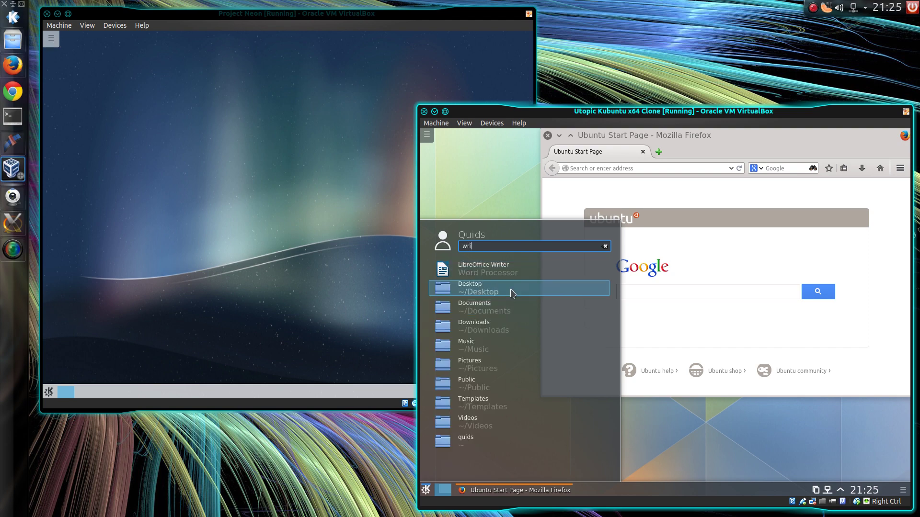
{"action": "key", "text": "Return"}
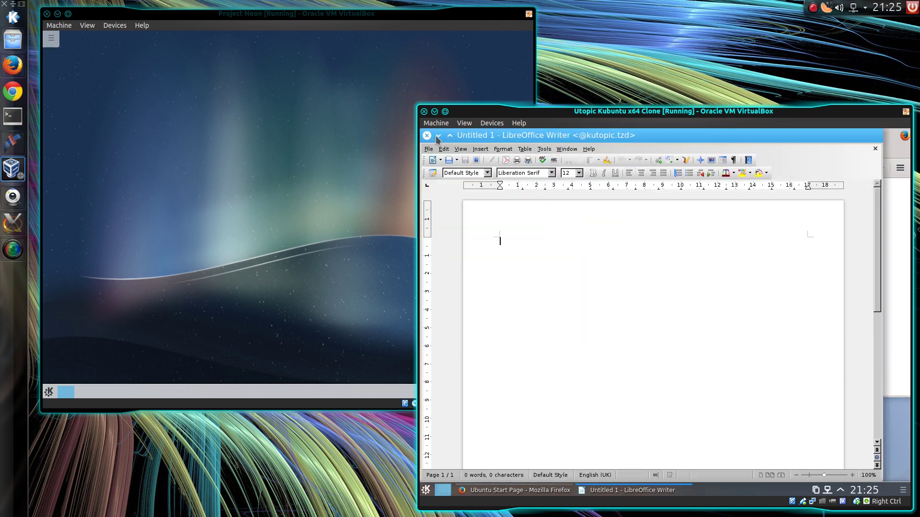
{"action": "left_click", "coordinate": [438, 136]}
{"action": "left_click", "coordinate": [549, 137]}
Relaunch LibreOffice Writer ('wri') and Firefox ('fire') from the launcher search
{"action": "left_click", "coordinate": [426, 490]}
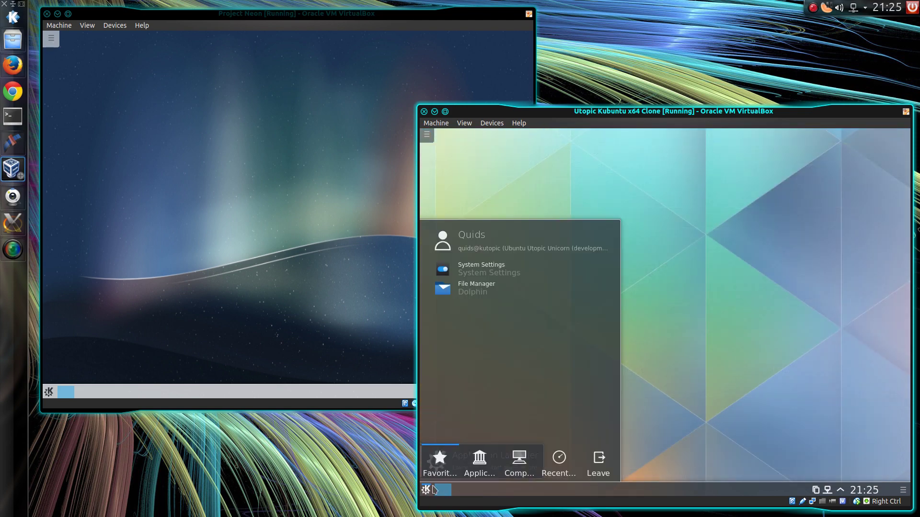
{"action": "type", "text": "wri"}
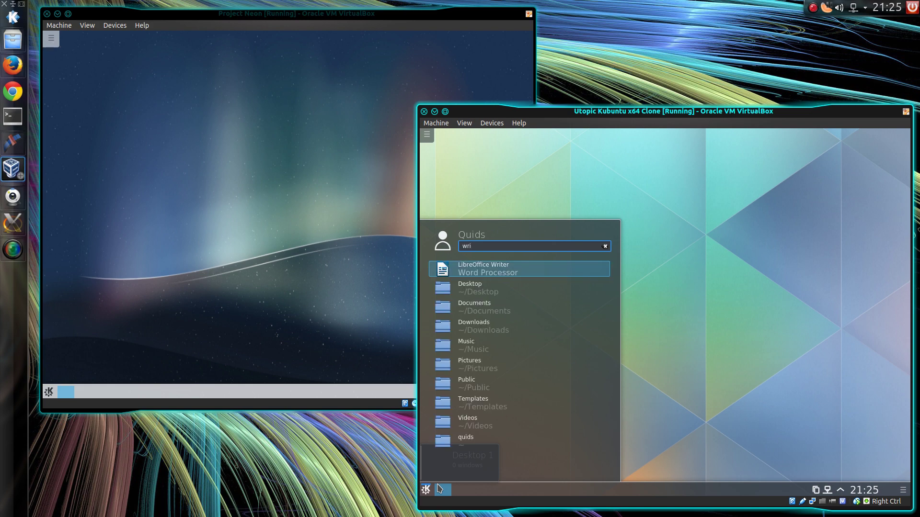
{"action": "left_click", "coordinate": [506, 268]}
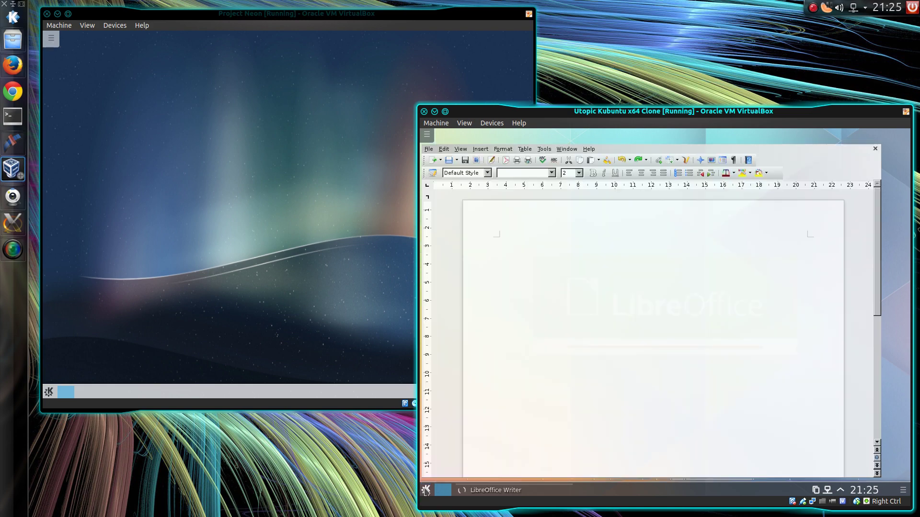
{"action": "left_click", "coordinate": [425, 491]}
{"action": "type", "text": "fire"}
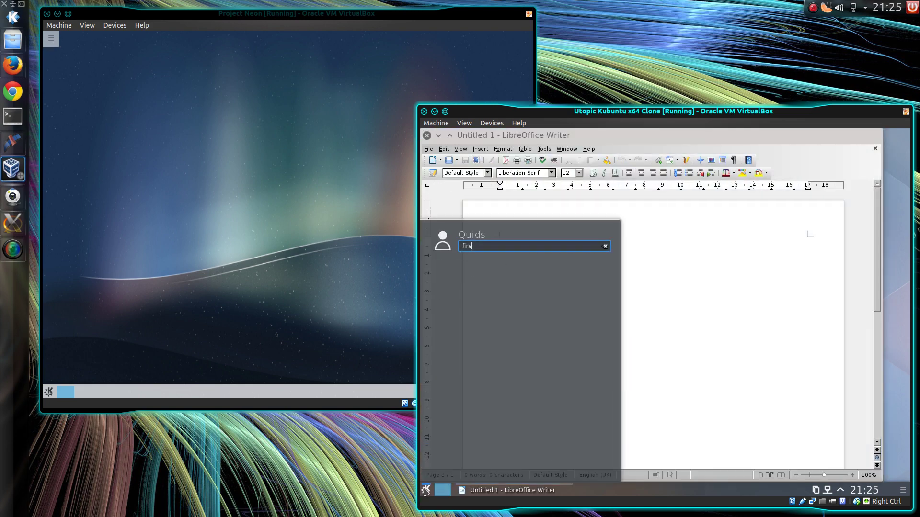
{"action": "left_click", "coordinate": [477, 269]}
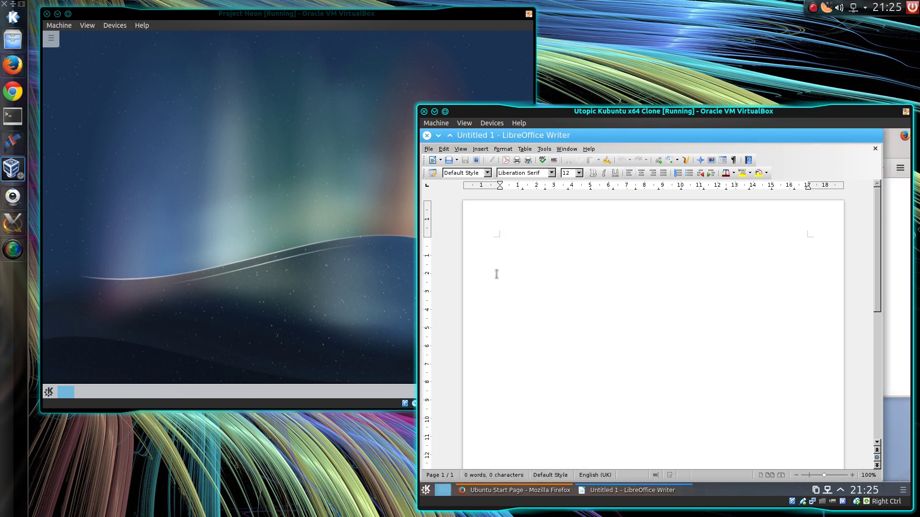
Close Firefox and Writer, then launch Gwenview by searching 'gwen'
{"action": "left_click", "coordinate": [522, 488]}
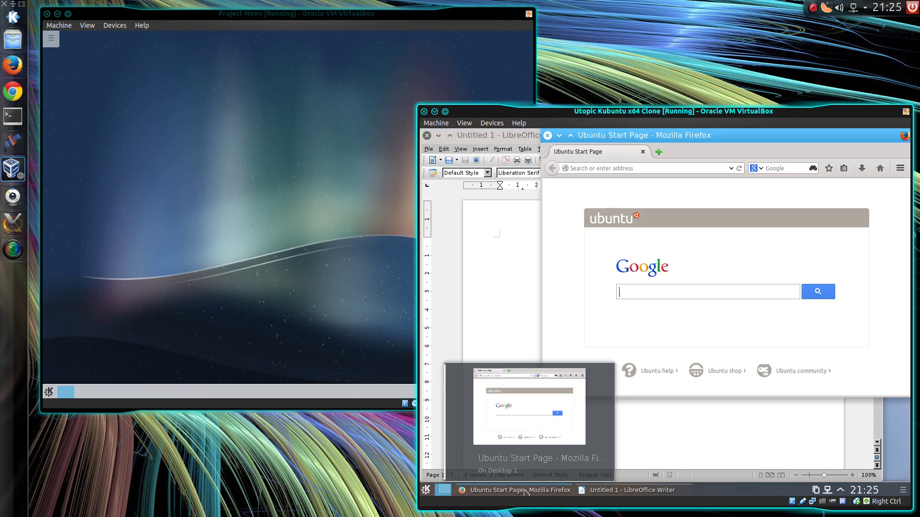
{"action": "left_click", "coordinate": [548, 136]}
{"action": "left_click", "coordinate": [427, 136]}
{"action": "left_click", "coordinate": [426, 490]}
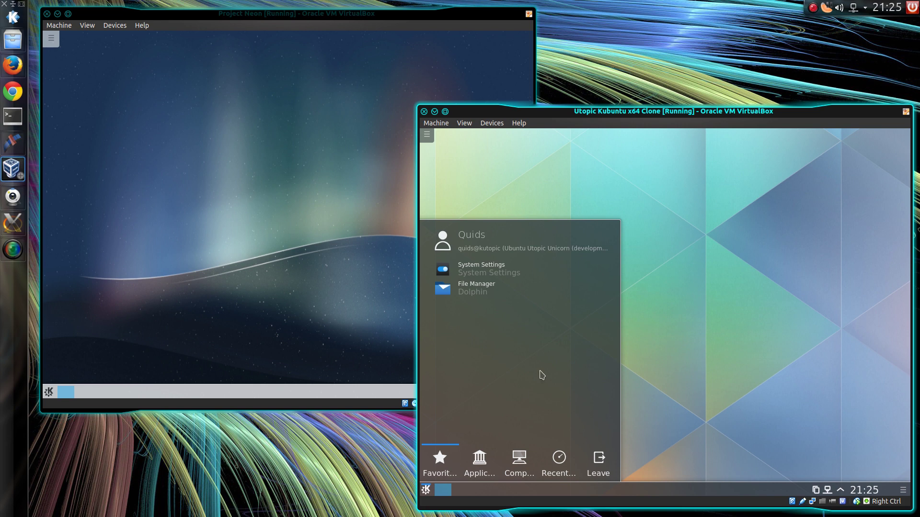
{"action": "type", "text": "gwen"}
{"action": "key", "text": "Return"}
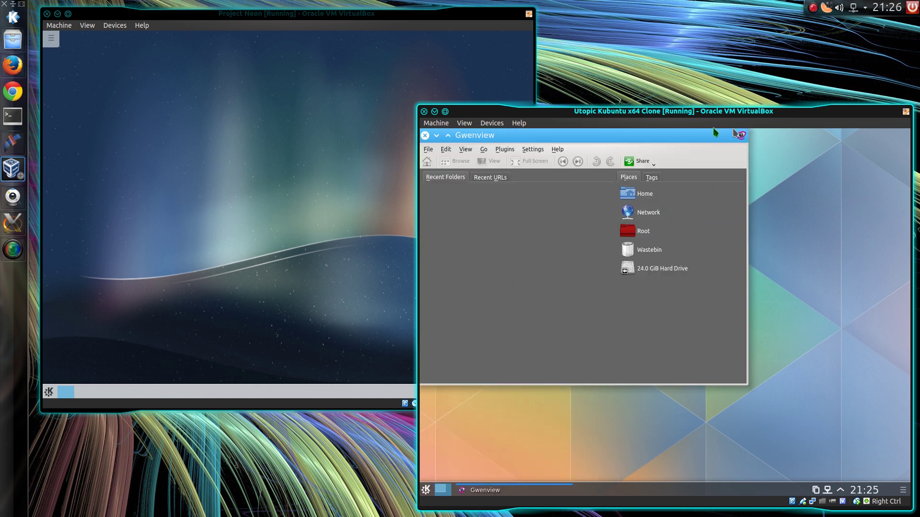
Close Gwenview, switch to the Project Neon VM and launch Konsole via a 'kon' search
{"action": "left_click", "coordinate": [425, 136]}
{"action": "left_click", "coordinate": [189, 251]}
{"action": "key", "text": "alt+F1"}
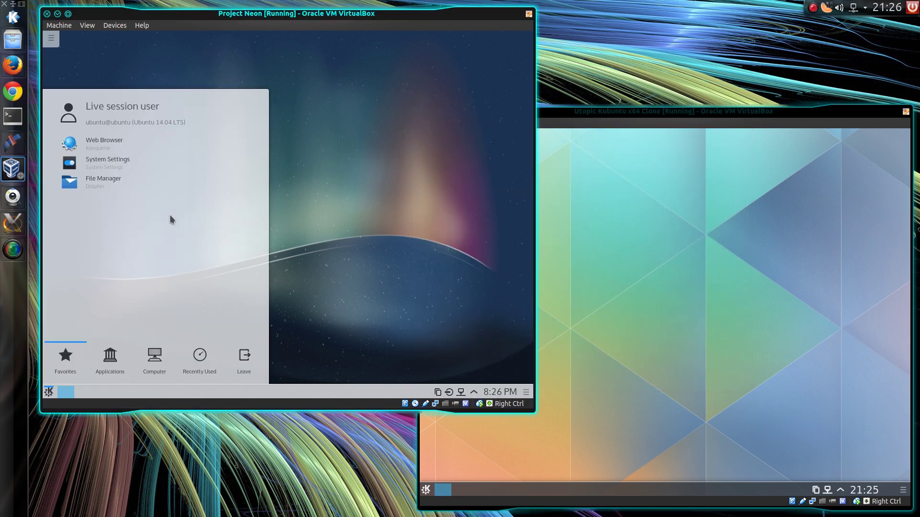
{"action": "type", "text": "kon"}
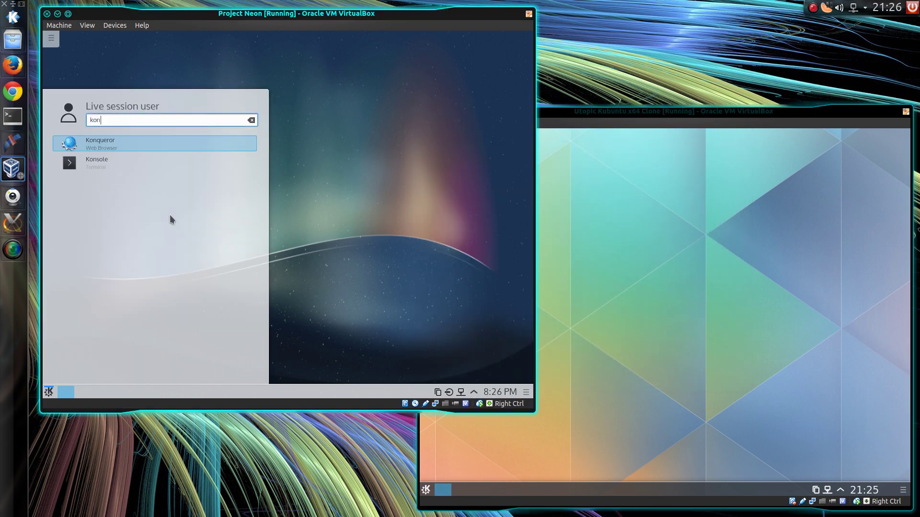
{"action": "left_click", "coordinate": [78, 161]}
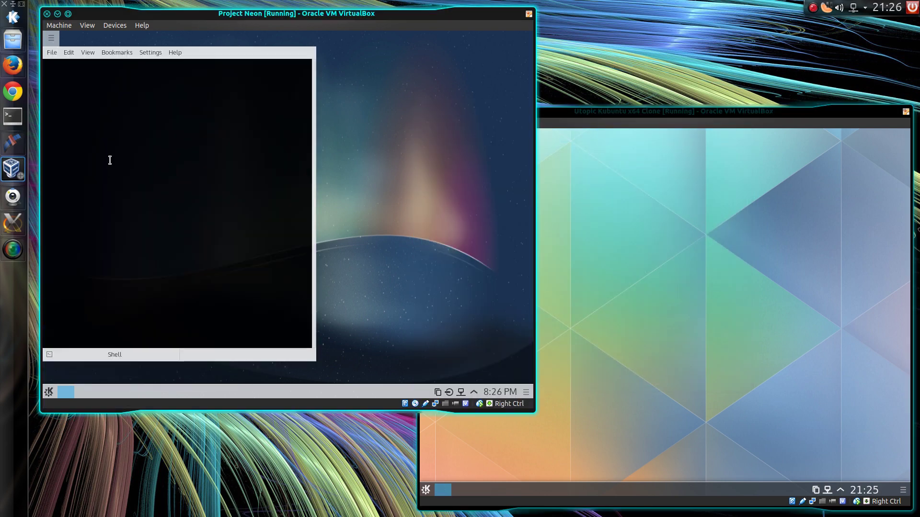
Run synaptic-pkexec in Konsole, dismiss Synaptic's Quick Introduction, then close Synaptic
{"action": "type", "text": "synaptic-pkexec"}
{"action": "key", "text": "Return"}
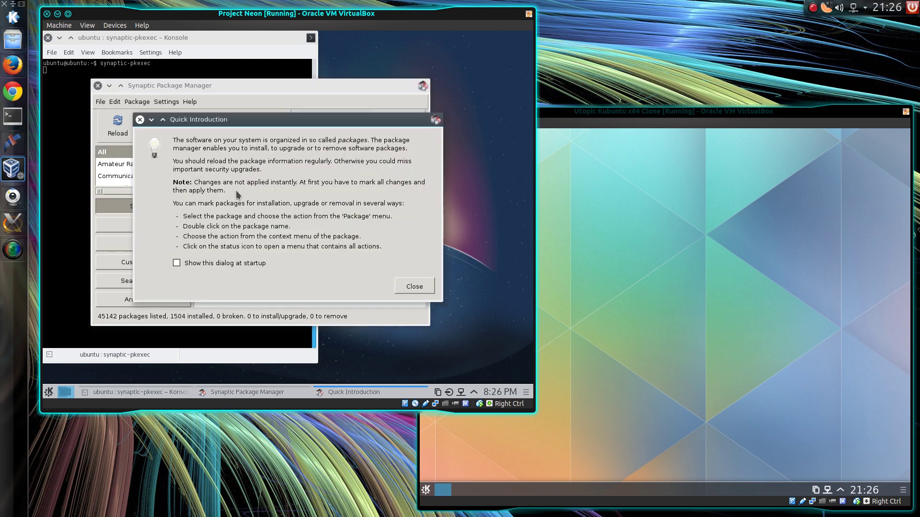
{"action": "left_click", "coordinate": [414, 283]}
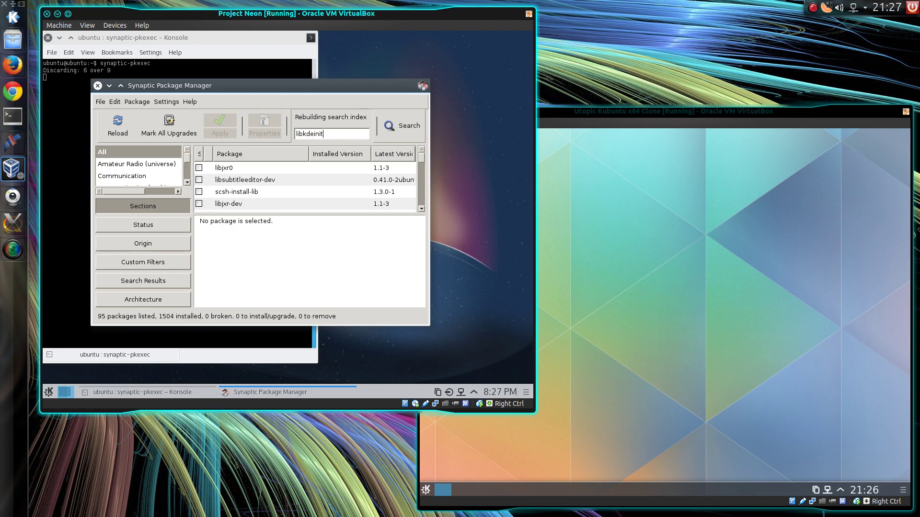
{"action": "left_click", "coordinate": [98, 85]}
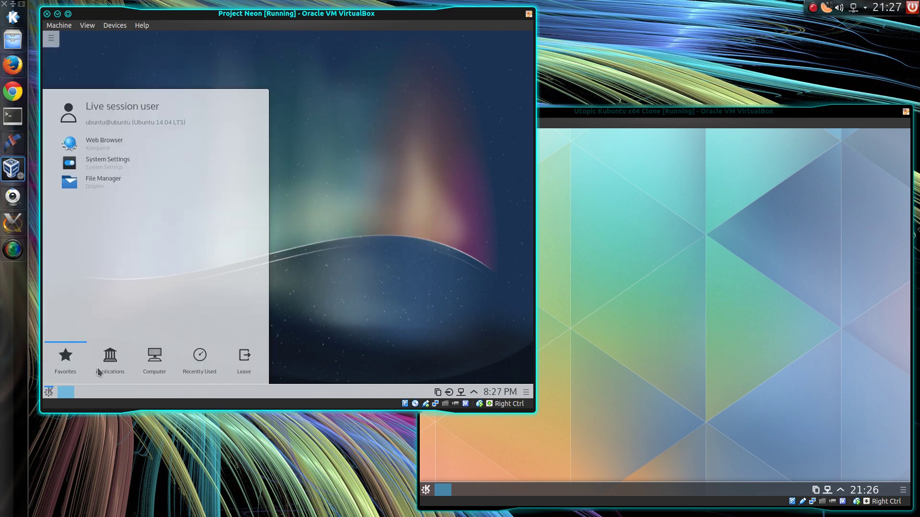
Launch Firefox via a 'fire' launcher search, search 'write', then close Firefox
{"action": "left_click", "coordinate": [99, 369]}
{"action": "type", "text": "fire"}
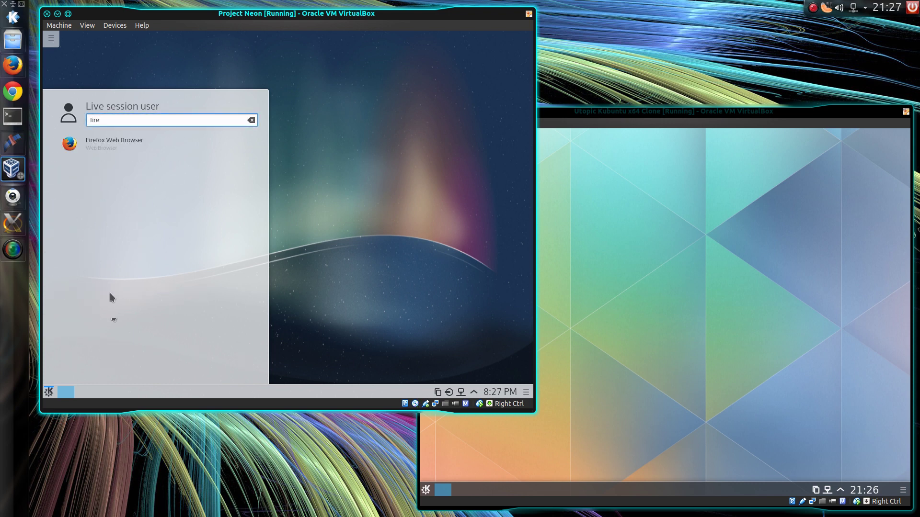
{"action": "left_click", "coordinate": [115, 146]}
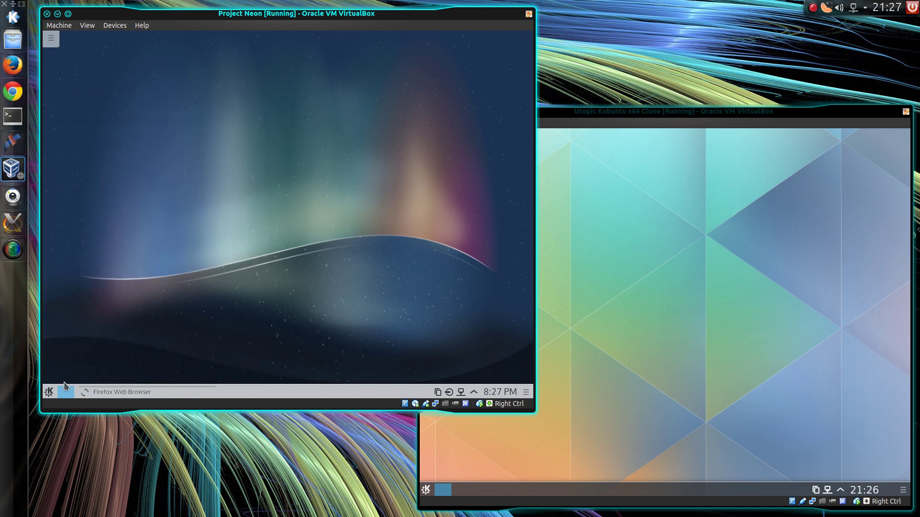
{"action": "left_click", "coordinate": [49, 393]}
{"action": "type", "text": "wr"}
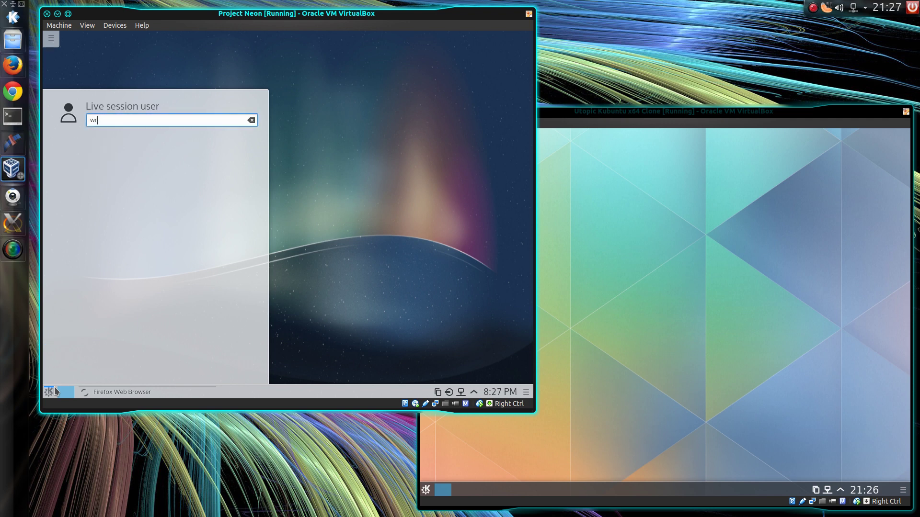
{"action": "type", "text": "ite"}
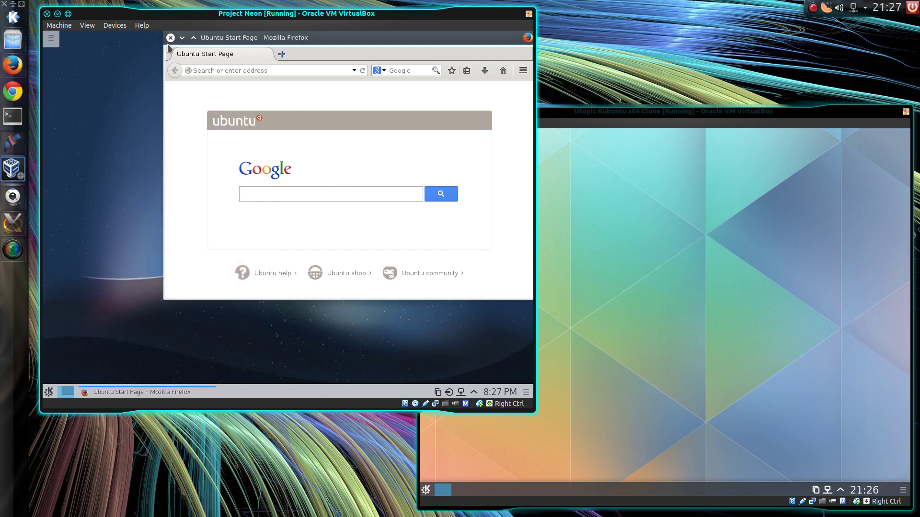
{"action": "left_click", "coordinate": [171, 37]}
Relaunch Firefox from a 'fire' search and close it again
{"action": "left_click", "coordinate": [49, 392]}
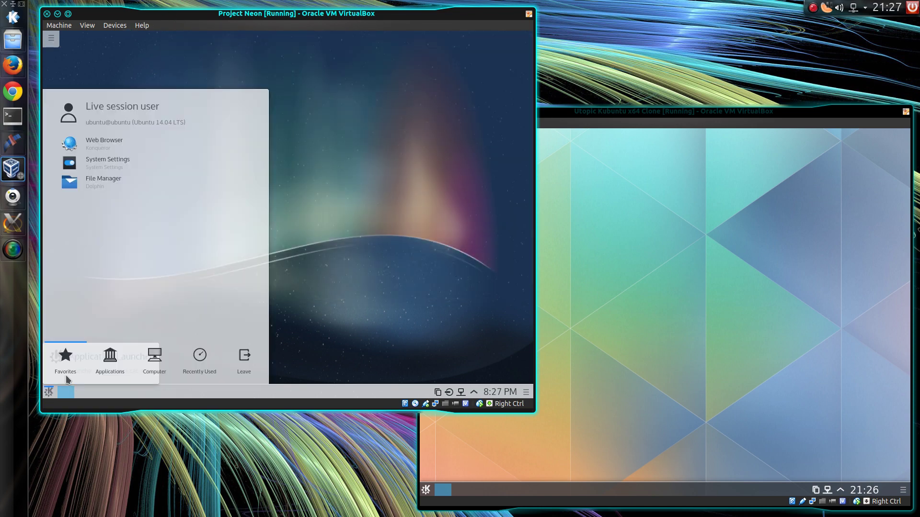
{"action": "type", "text": "fire"}
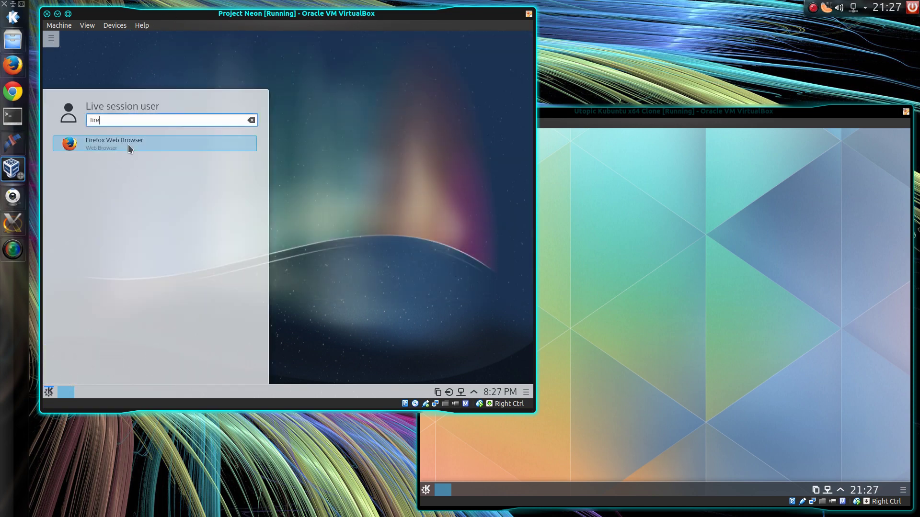
{"action": "left_click", "coordinate": [128, 143]}
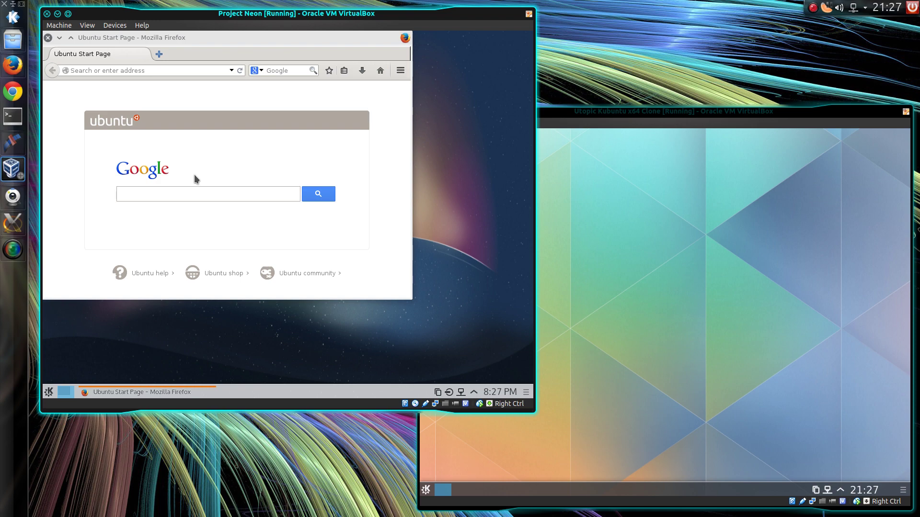
{"action": "left_click", "coordinate": [49, 39]}
{"action": "left_click", "coordinate": [48, 392]}
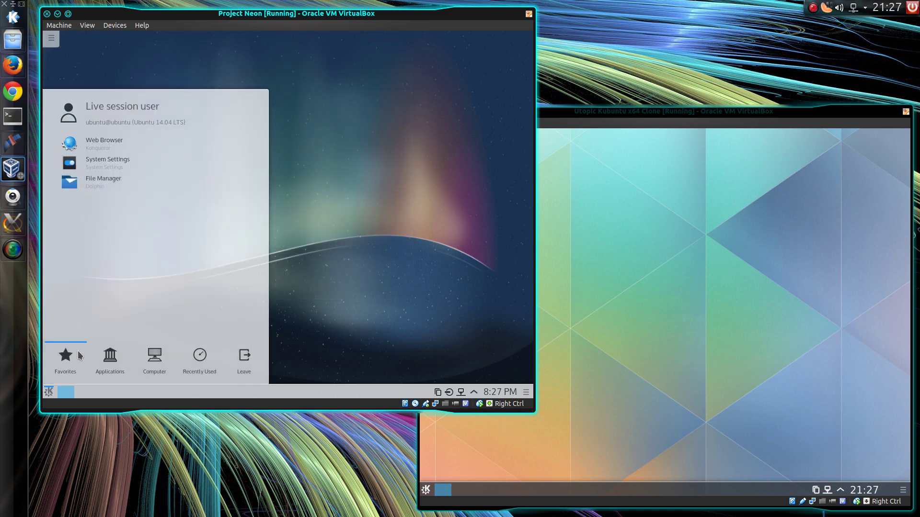